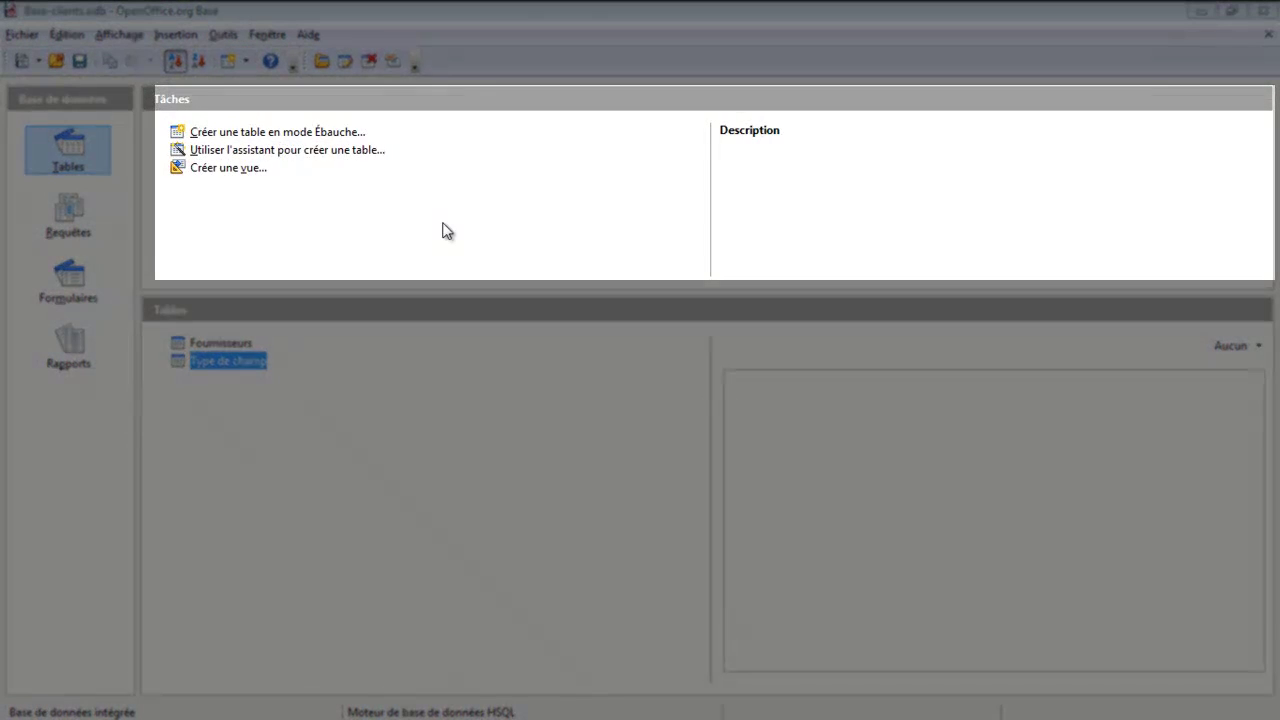
- Create a table in design mode with an "ID client" field of type Integer [ INTEGER ] and AutoValeur set to Oui
{"action": "mouse_move", "coordinate": [287, 134]}
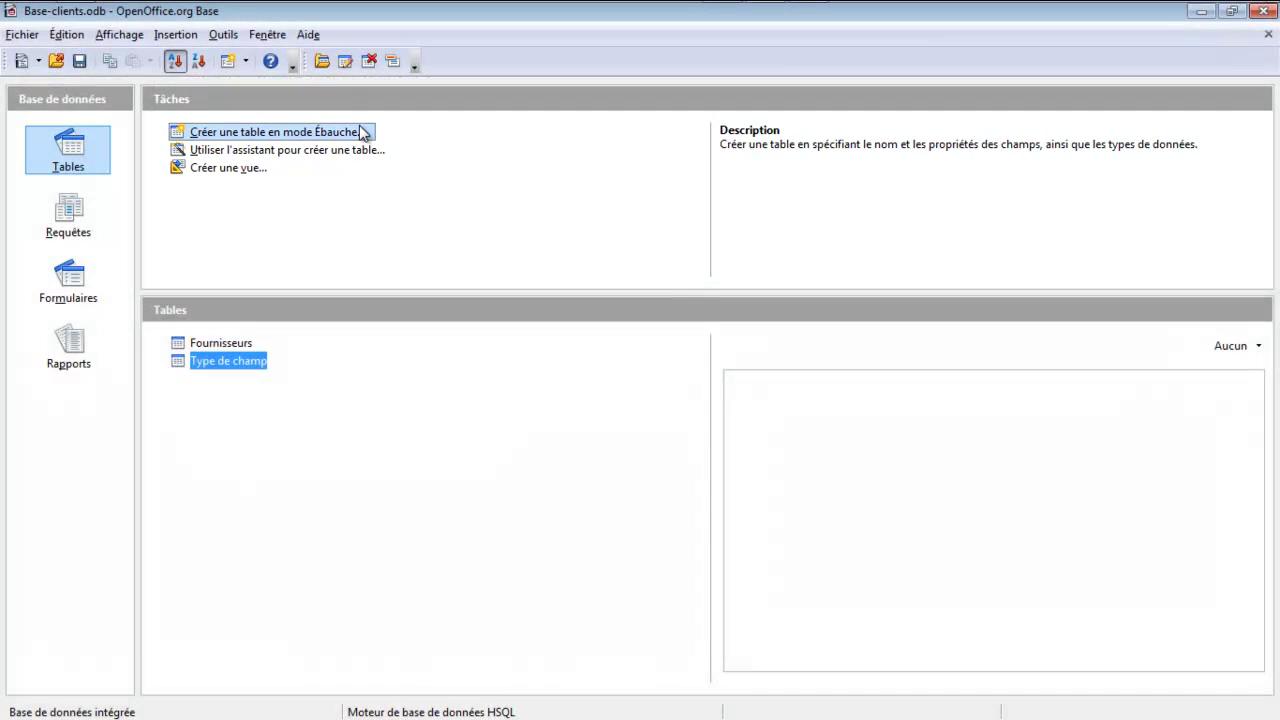
{"action": "left_click", "coordinate": [358, 128]}
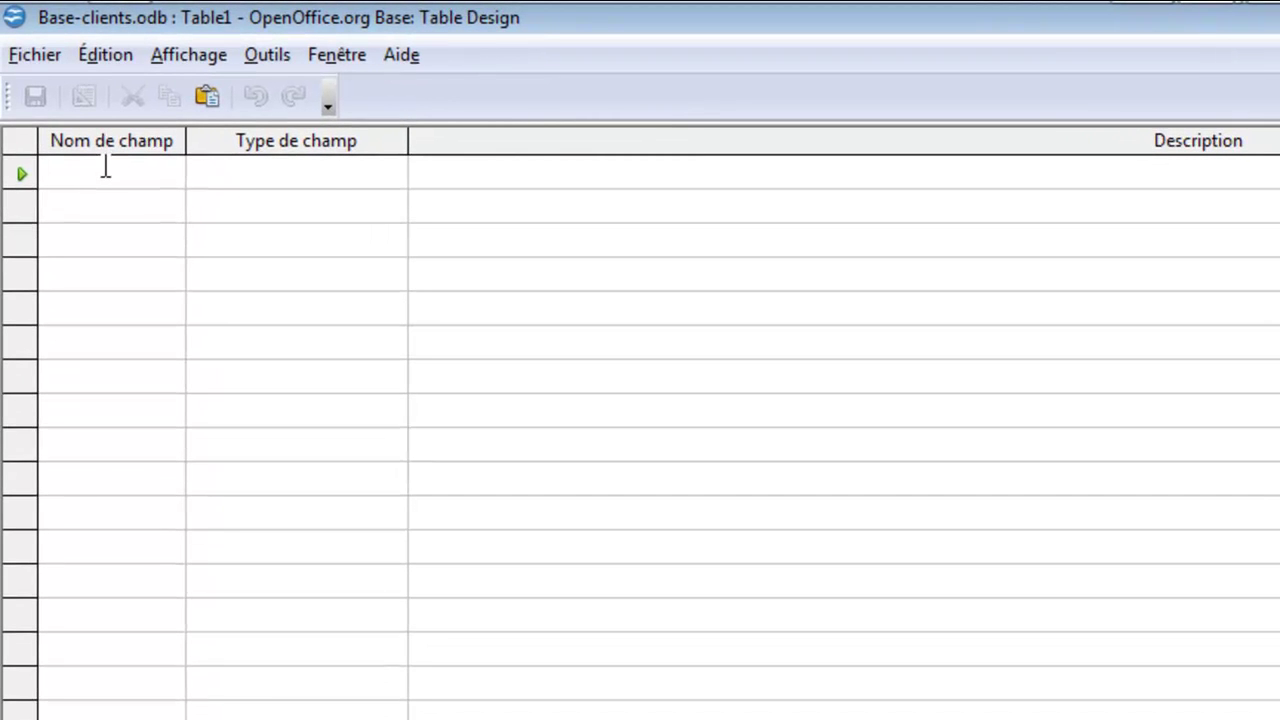
{"action": "type", "text": "ID client"}
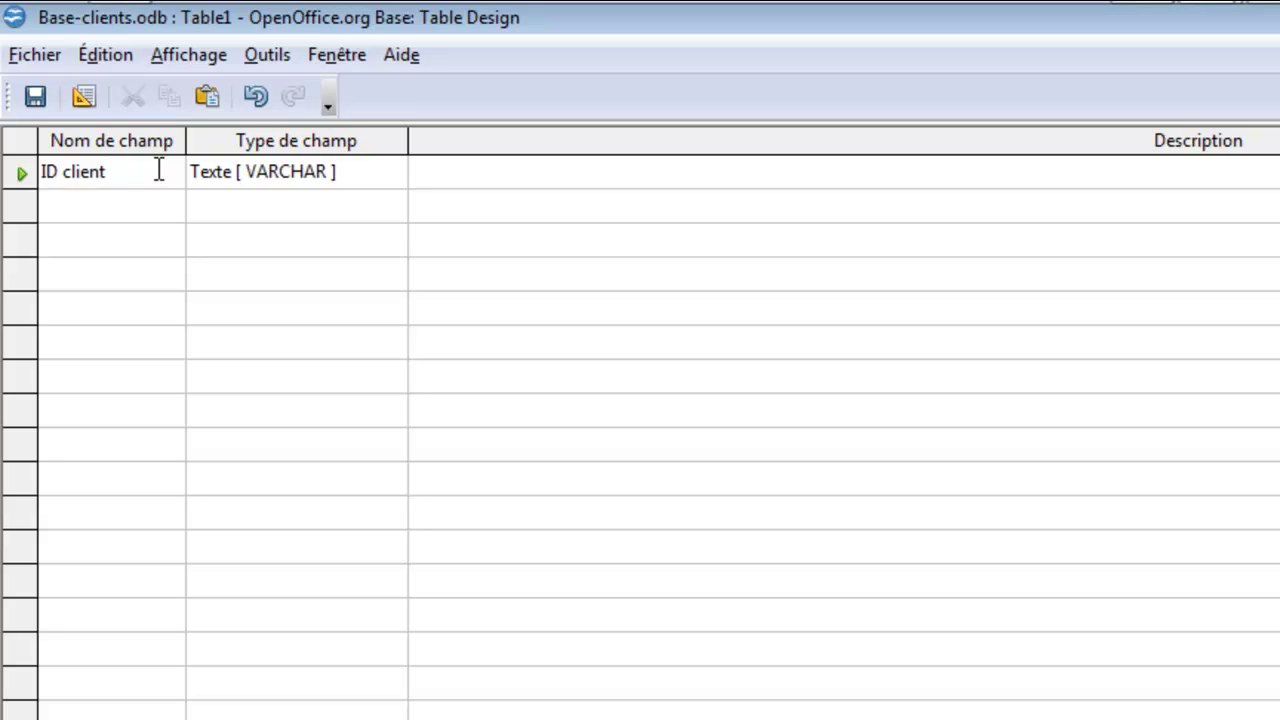
{"action": "left_click", "coordinate": [362, 170]}
{"action": "left_click", "coordinate": [391, 174]}
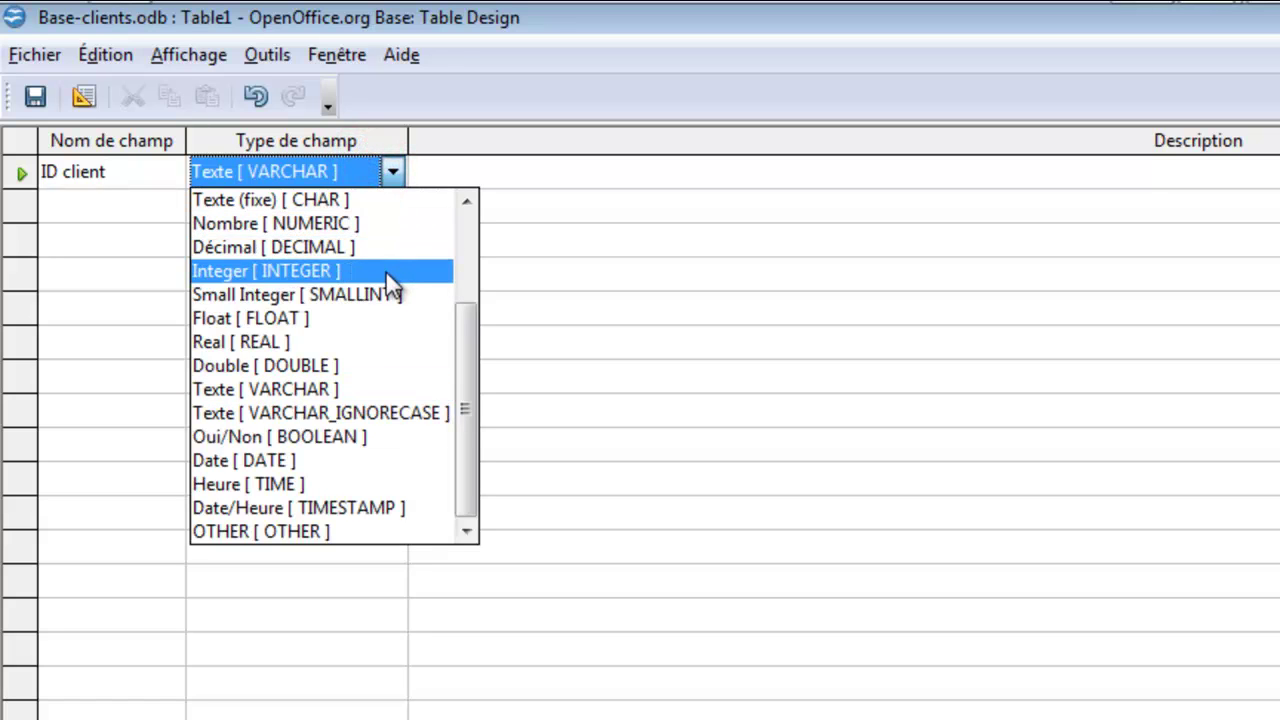
{"action": "left_click", "coordinate": [393, 272]}
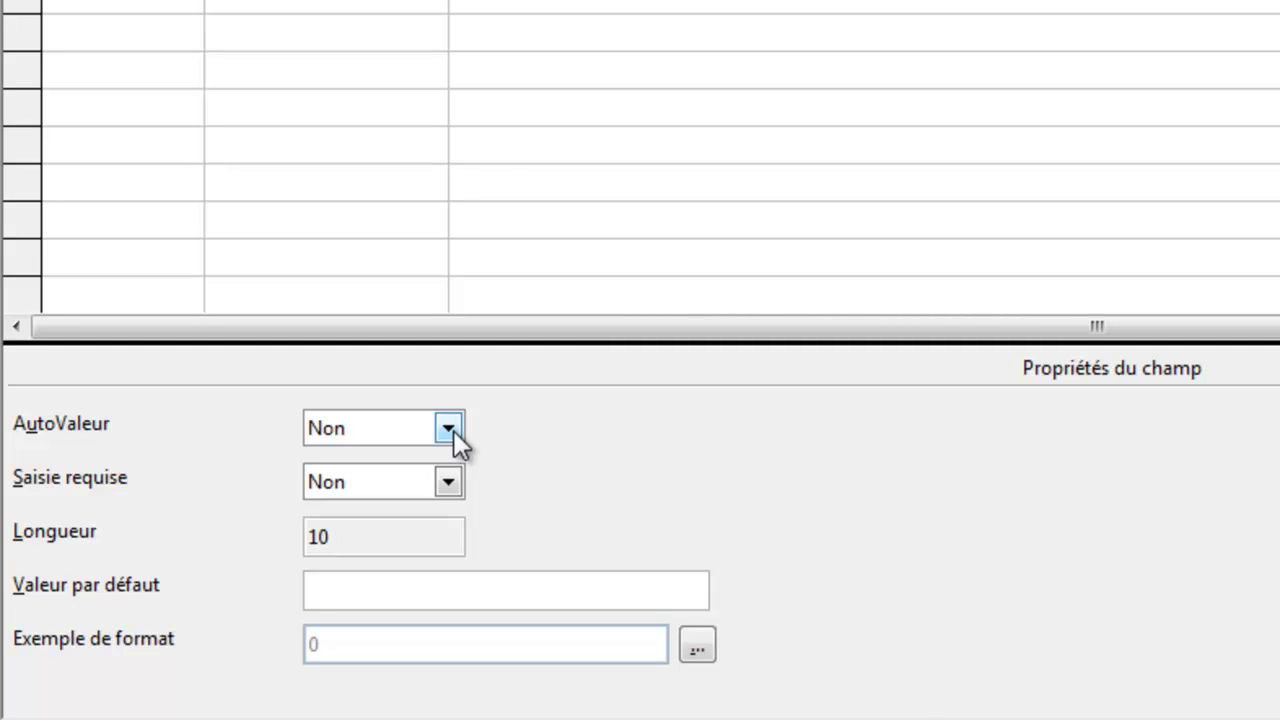
{"action": "left_click", "coordinate": [453, 430]}
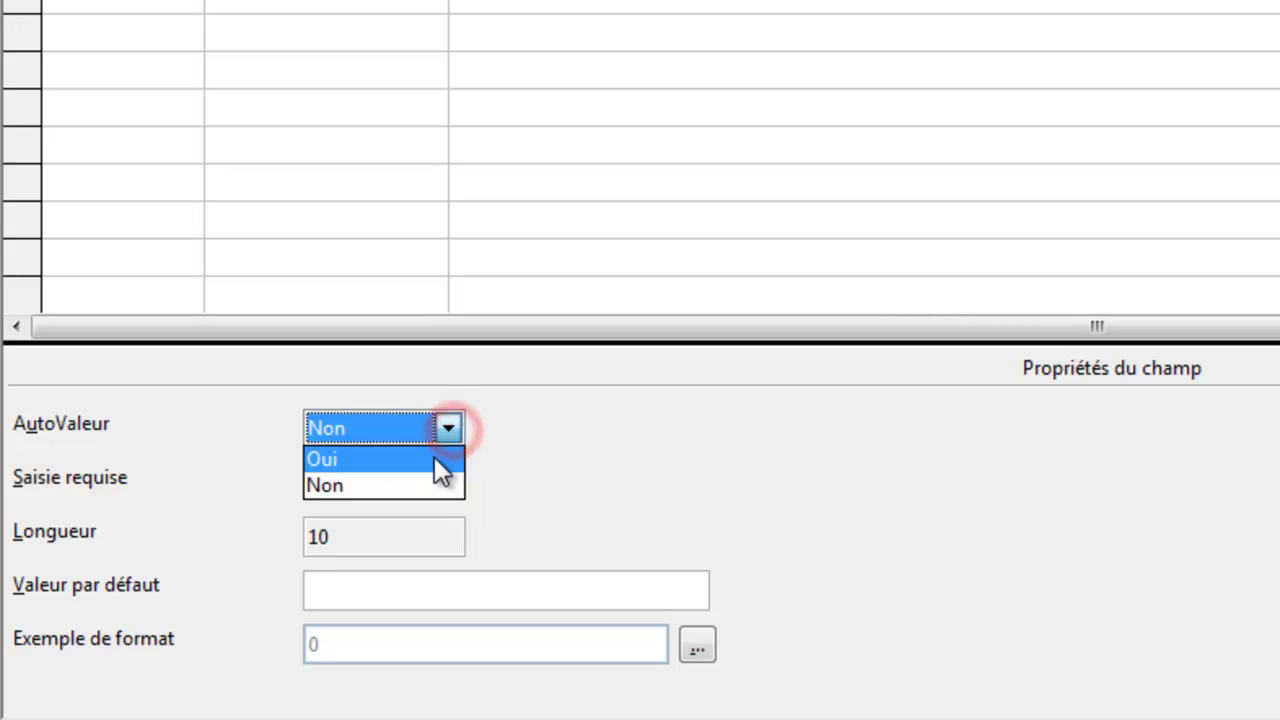
{"action": "left_click", "coordinate": [438, 454]}
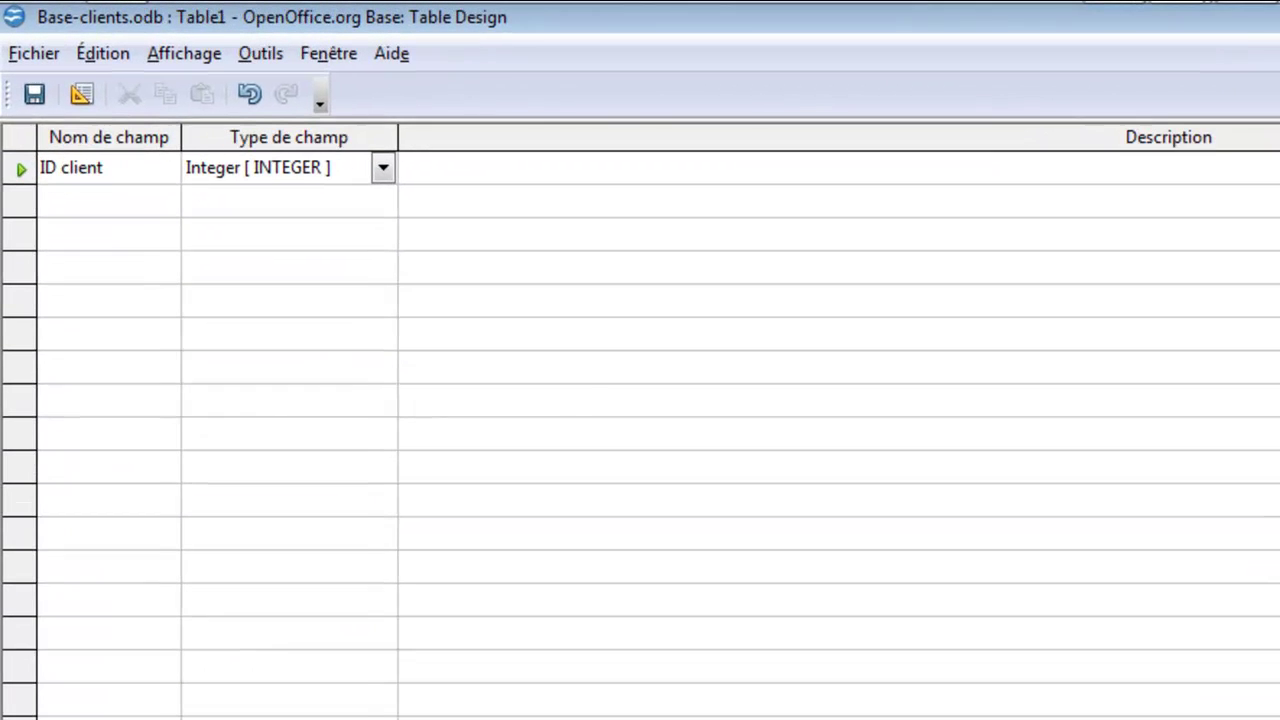
- Add a second field named "Nom" with the description "Saisir le NOM"
{"action": "left_click", "coordinate": [104, 199]}
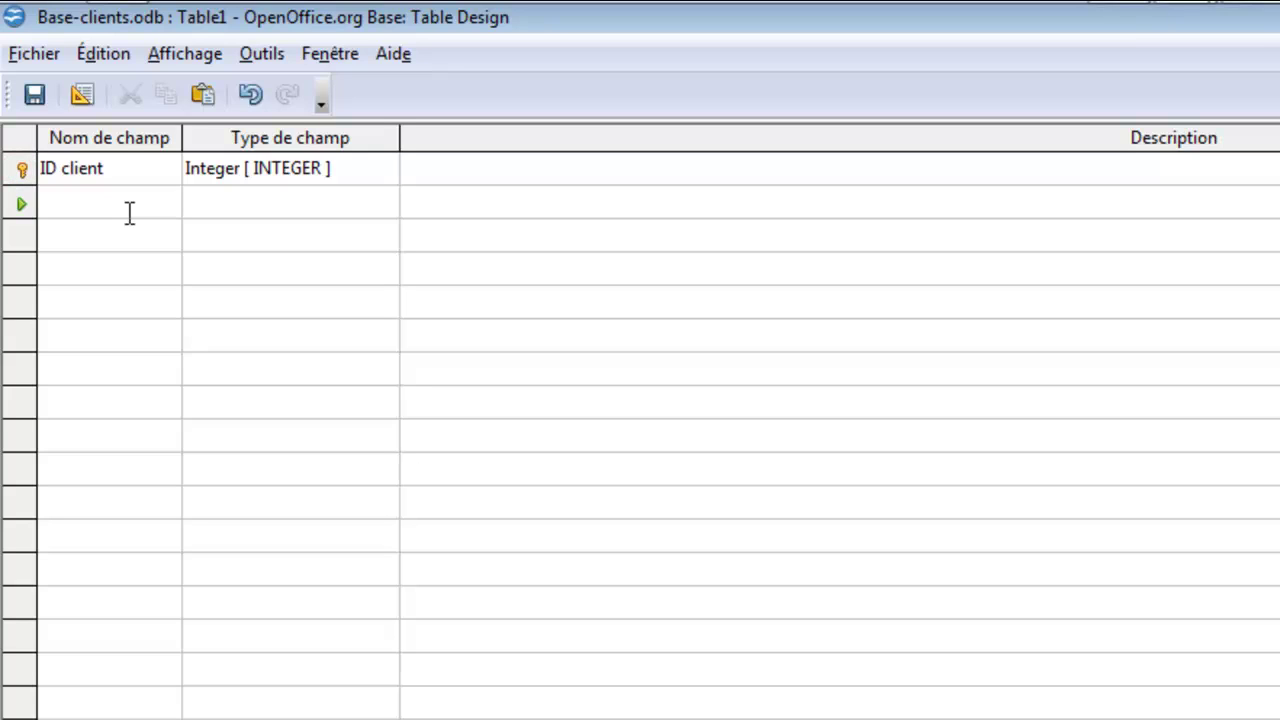
{"action": "type", "text": "Nom"}
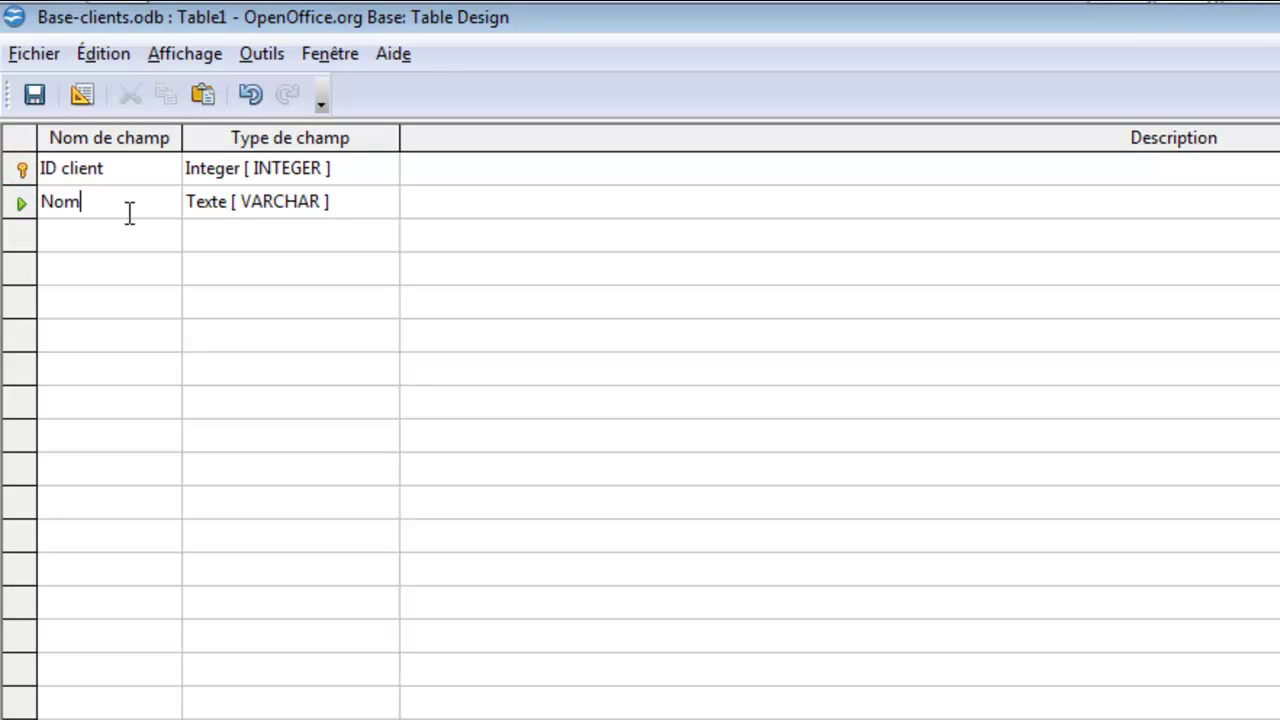
{"action": "left_click", "coordinate": [452, 209]}
{"action": "type", "text": "Saisir le NOM"}
- Add a third field named "Prénom" with the description "Saisir le Prénom" and check the choices for its Saisie requise property
{"action": "left_click", "coordinate": [126, 237]}
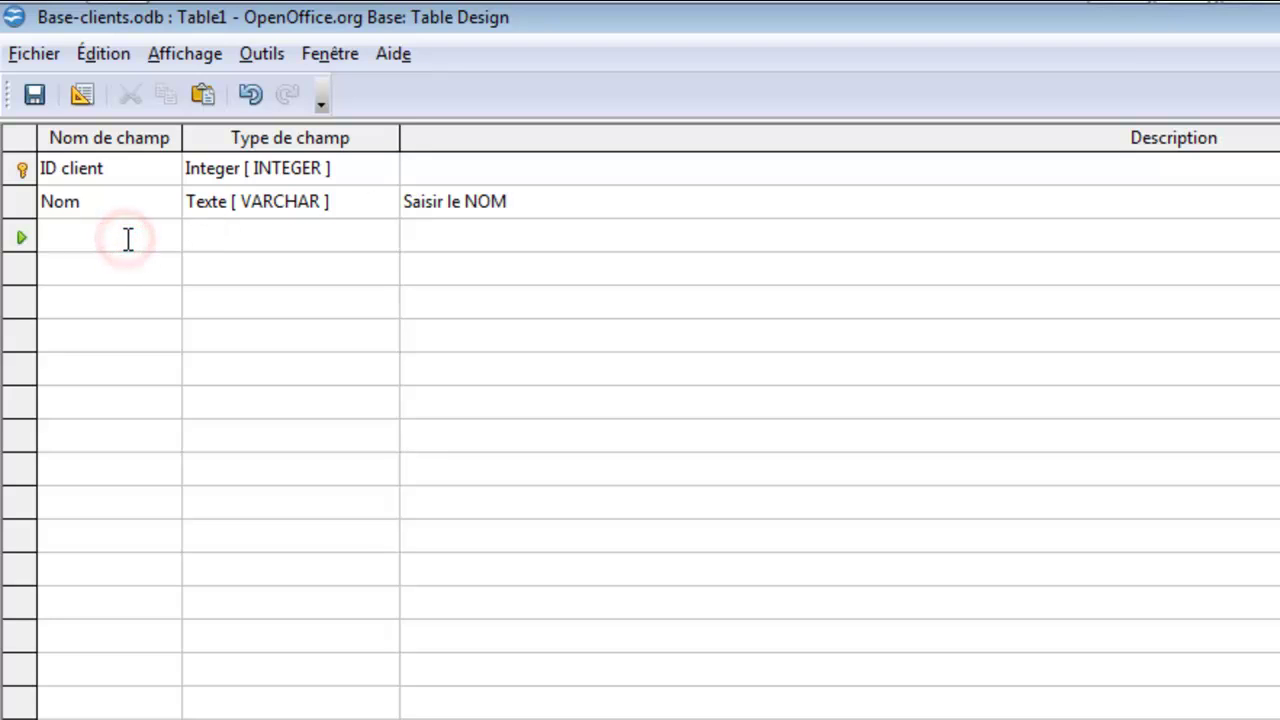
{"action": "type", "text": "Prénom"}
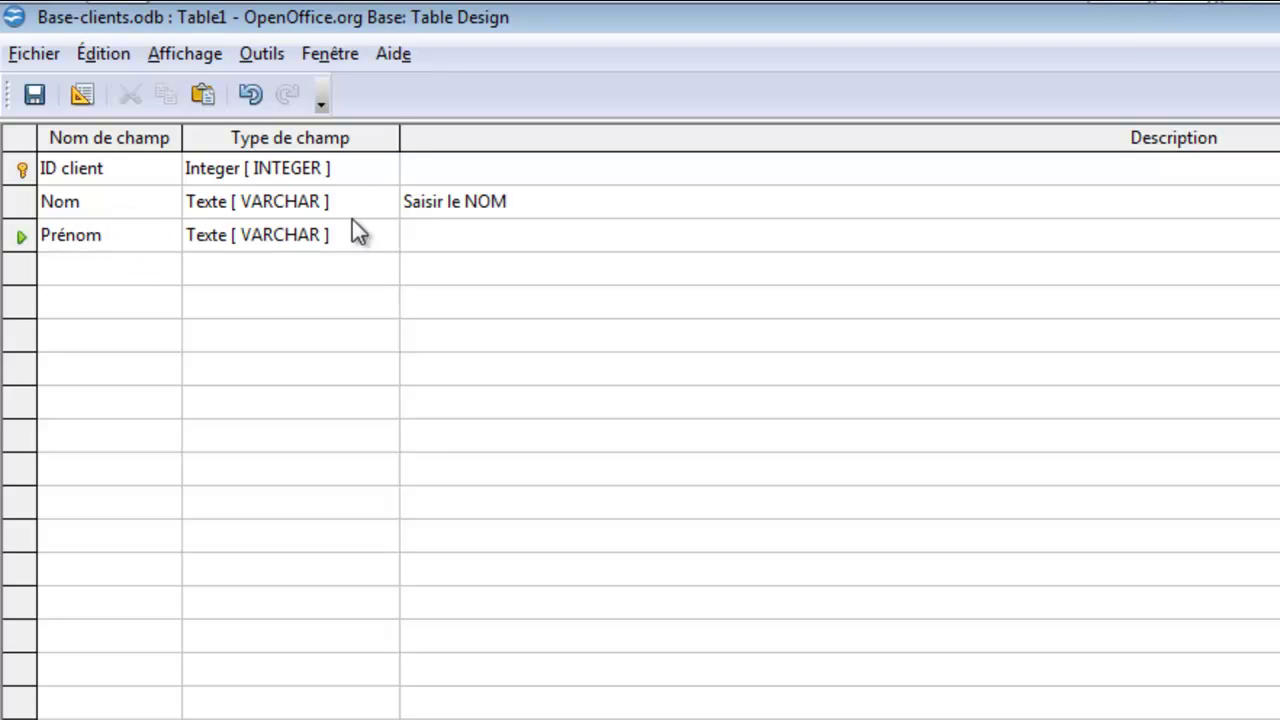
{"action": "left_click", "coordinate": [432, 235]}
{"action": "type", "text": "Saisir le P"}
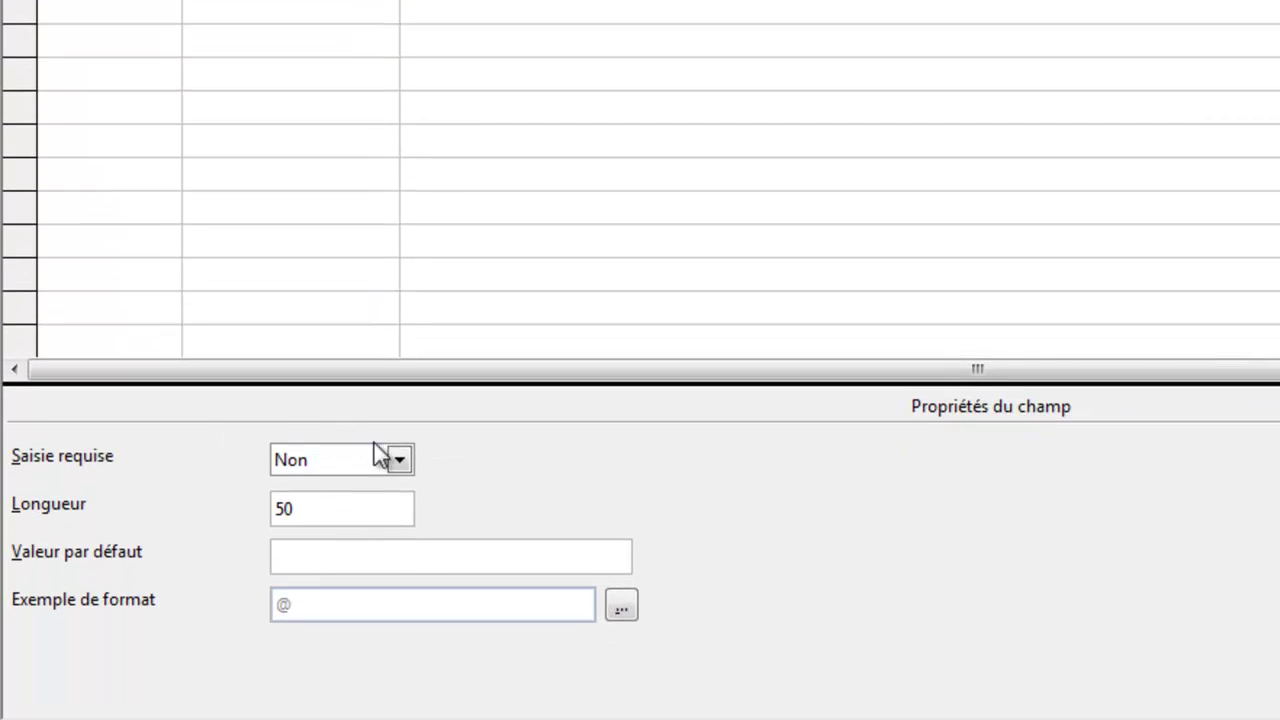
{"action": "left_click", "coordinate": [399, 460]}
{"action": "left_click", "coordinate": [399, 458]}
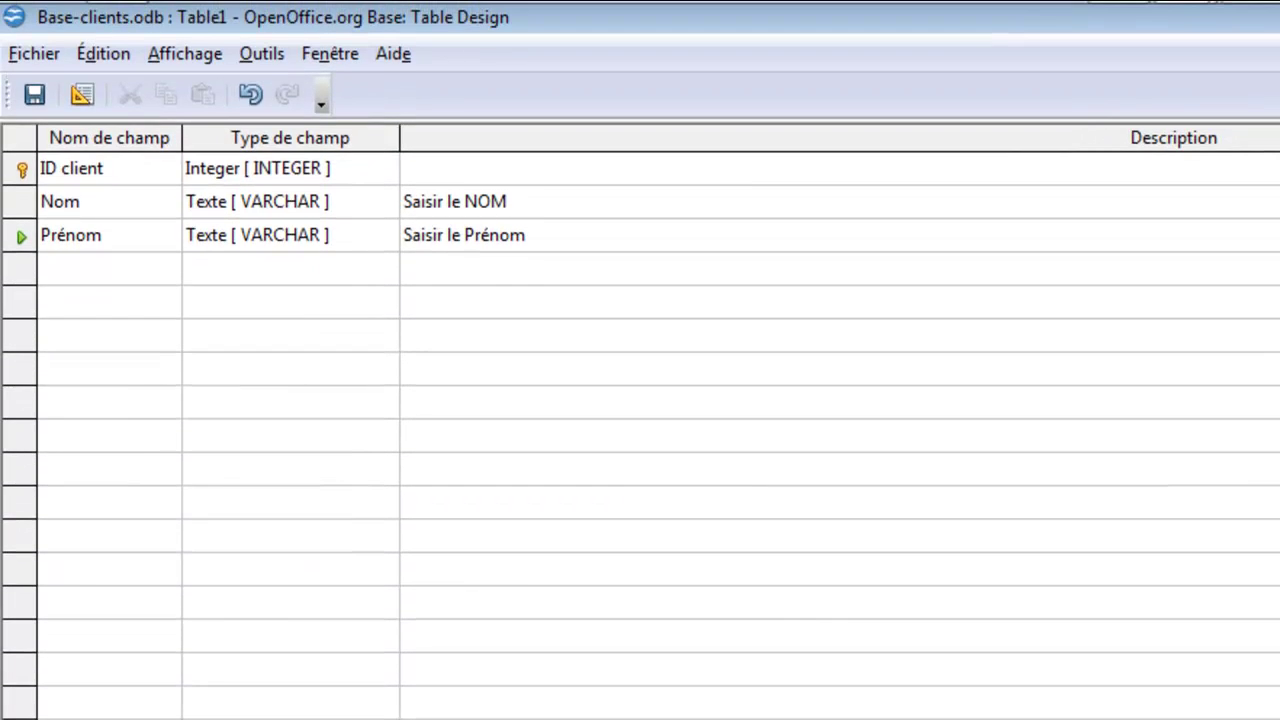
- Add a fourth field named "Confirmation" with the field type Oui/Non [ BOOLEAN ]
{"action": "left_click", "coordinate": [131, 267]}
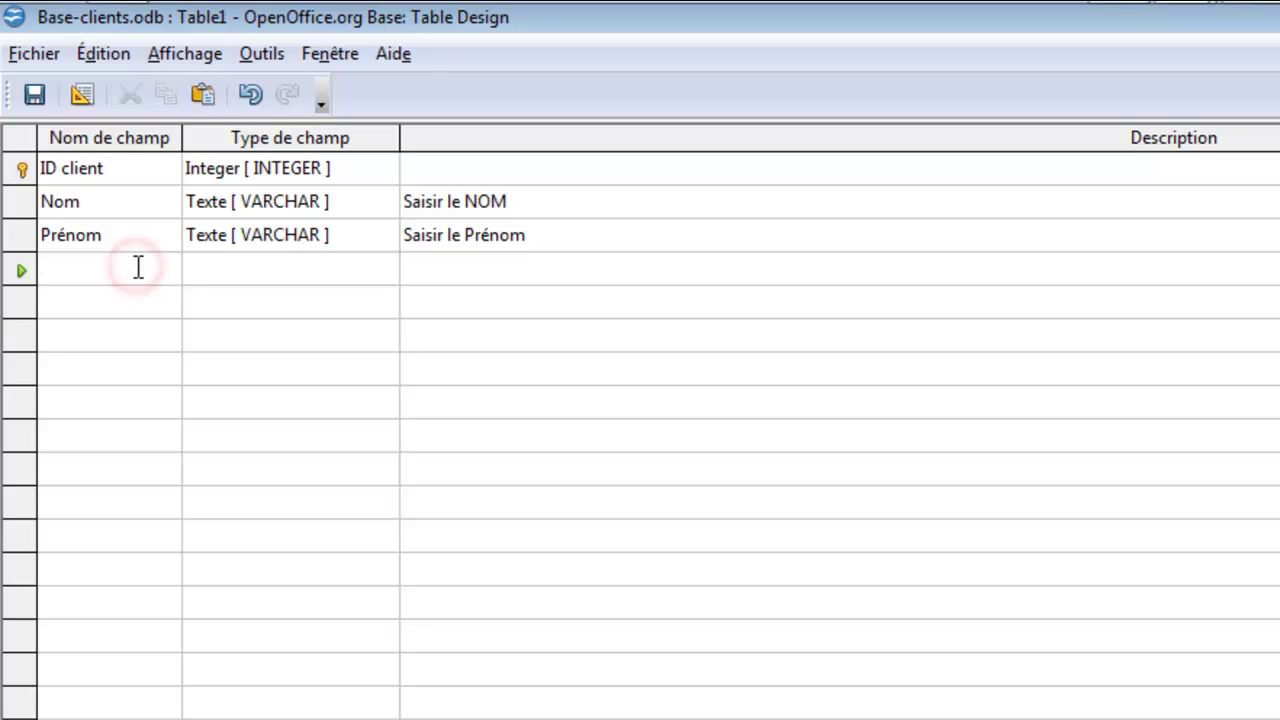
{"action": "type", "text": "Confirmation"}
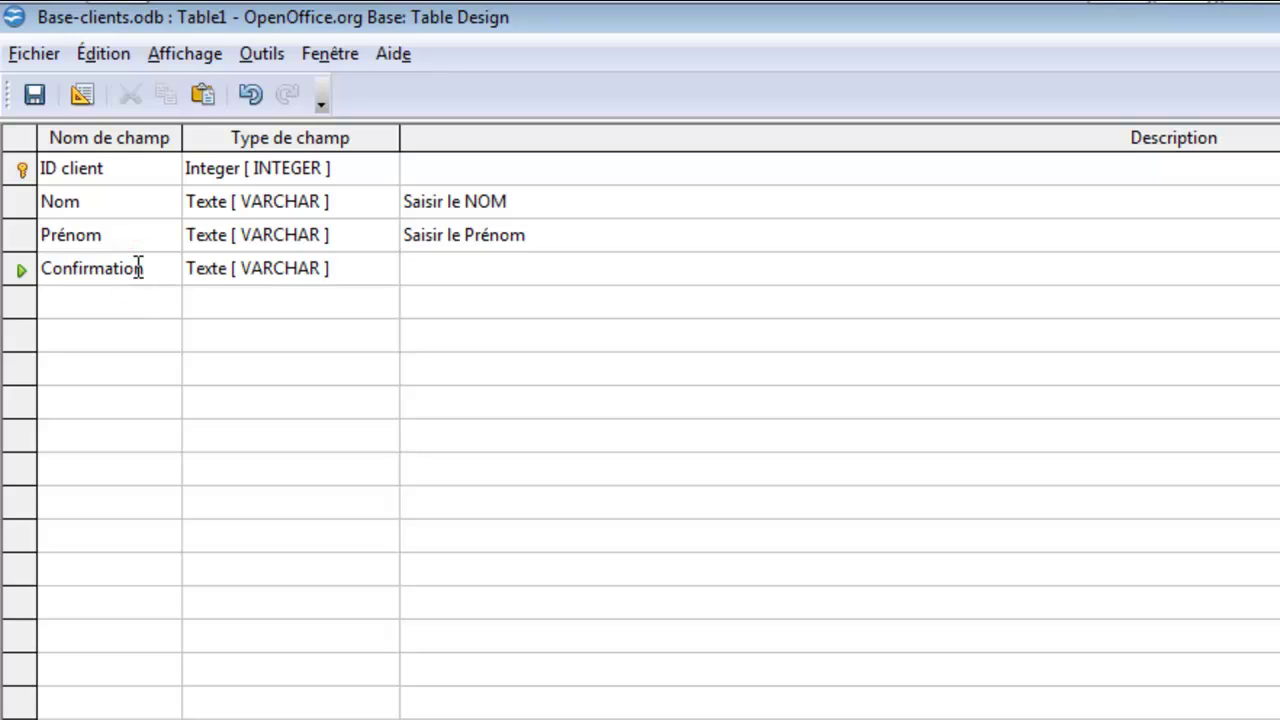
{"action": "left_click", "coordinate": [355, 266]}
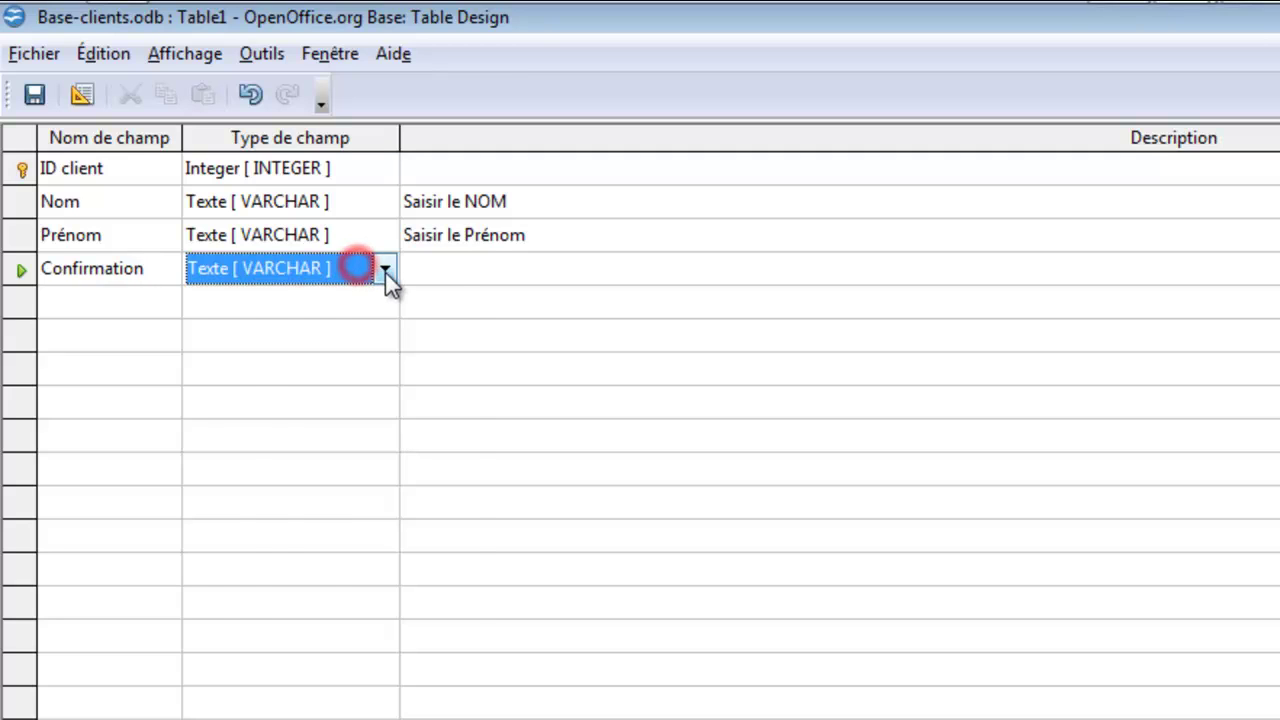
{"action": "left_click", "coordinate": [385, 268]}
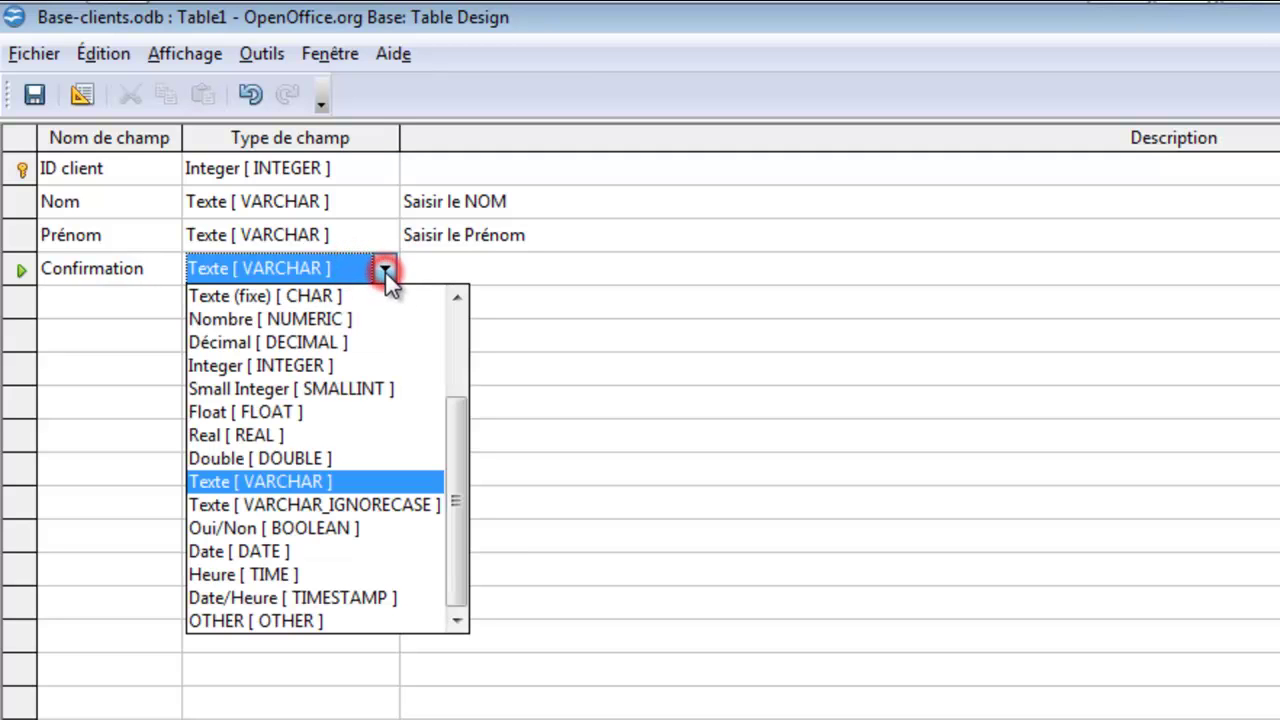
{"action": "left_click", "coordinate": [400, 527]}
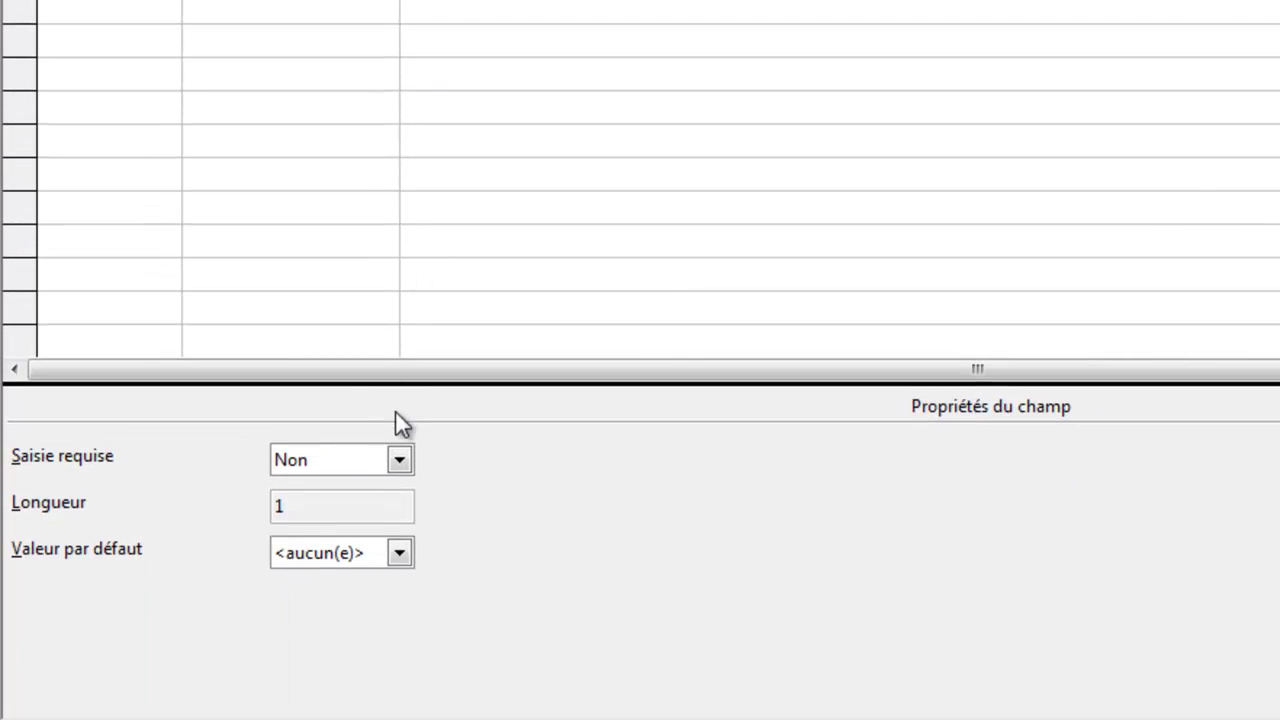
- Set Saisie requise to Oui and Valeur par défaut to Non for the Confirmation field
{"action": "left_click", "coordinate": [401, 472]}
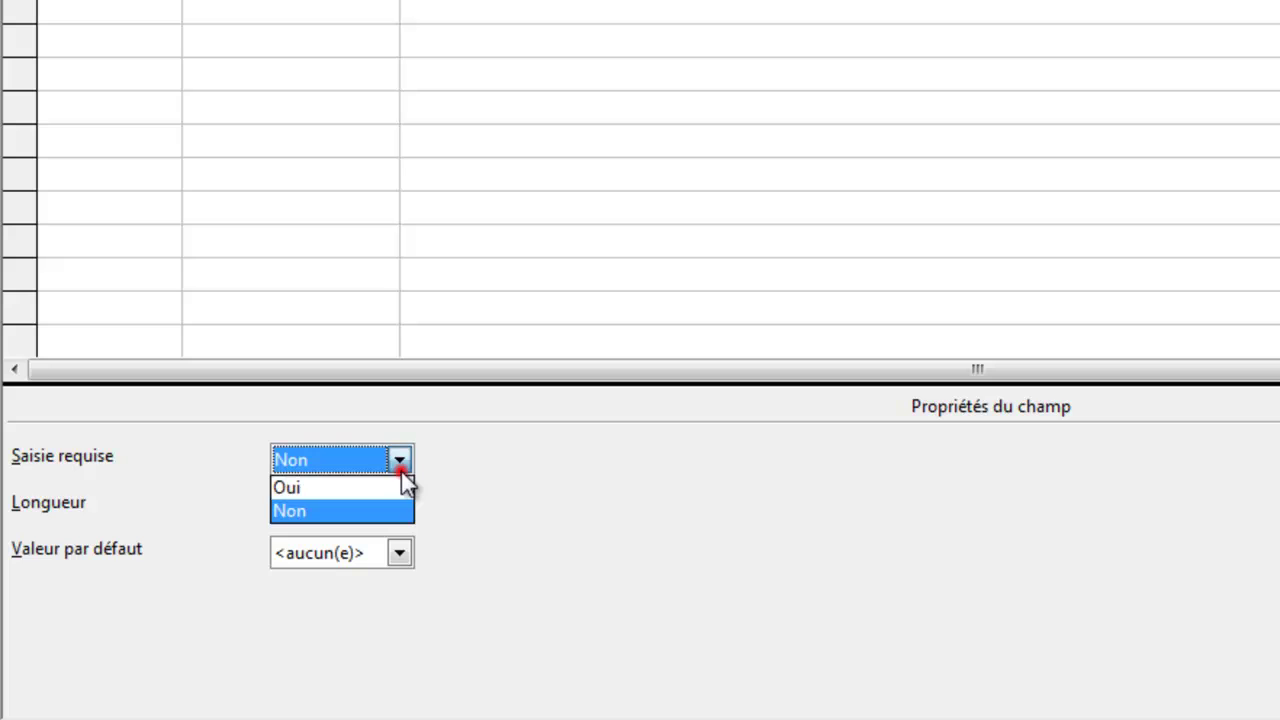
{"action": "left_click", "coordinate": [384, 483]}
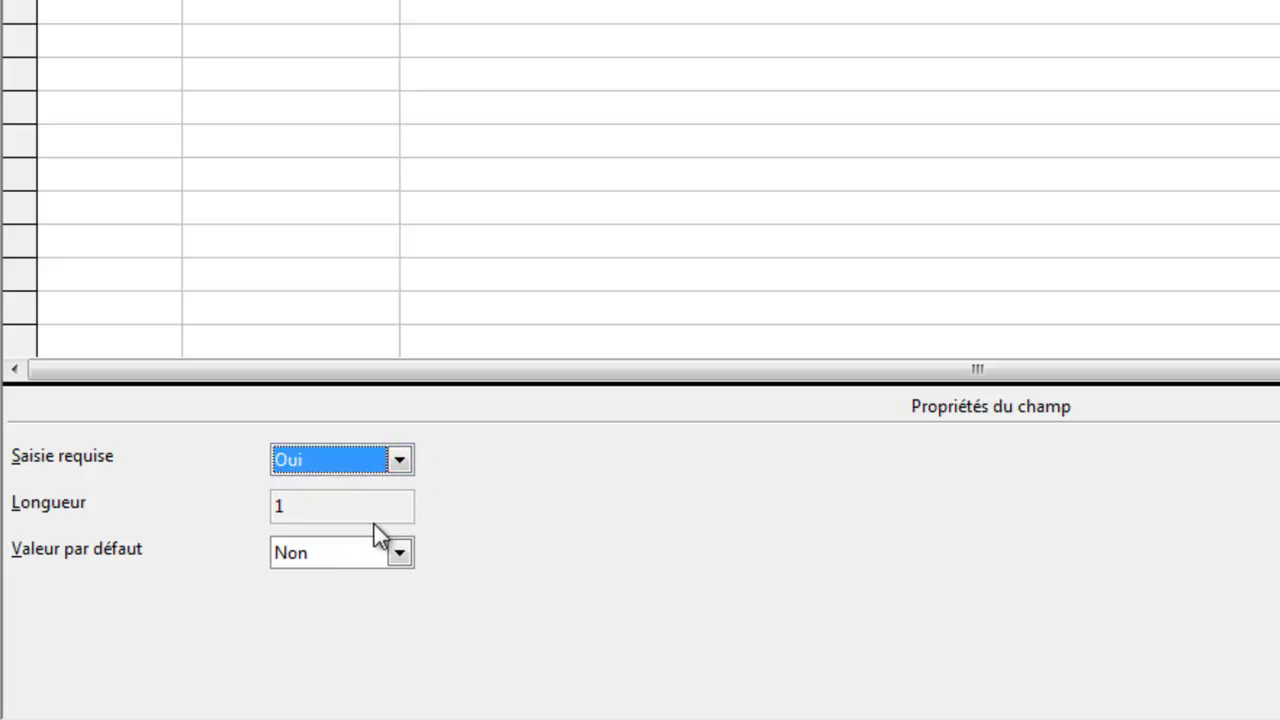
{"action": "left_click", "coordinate": [399, 552]}
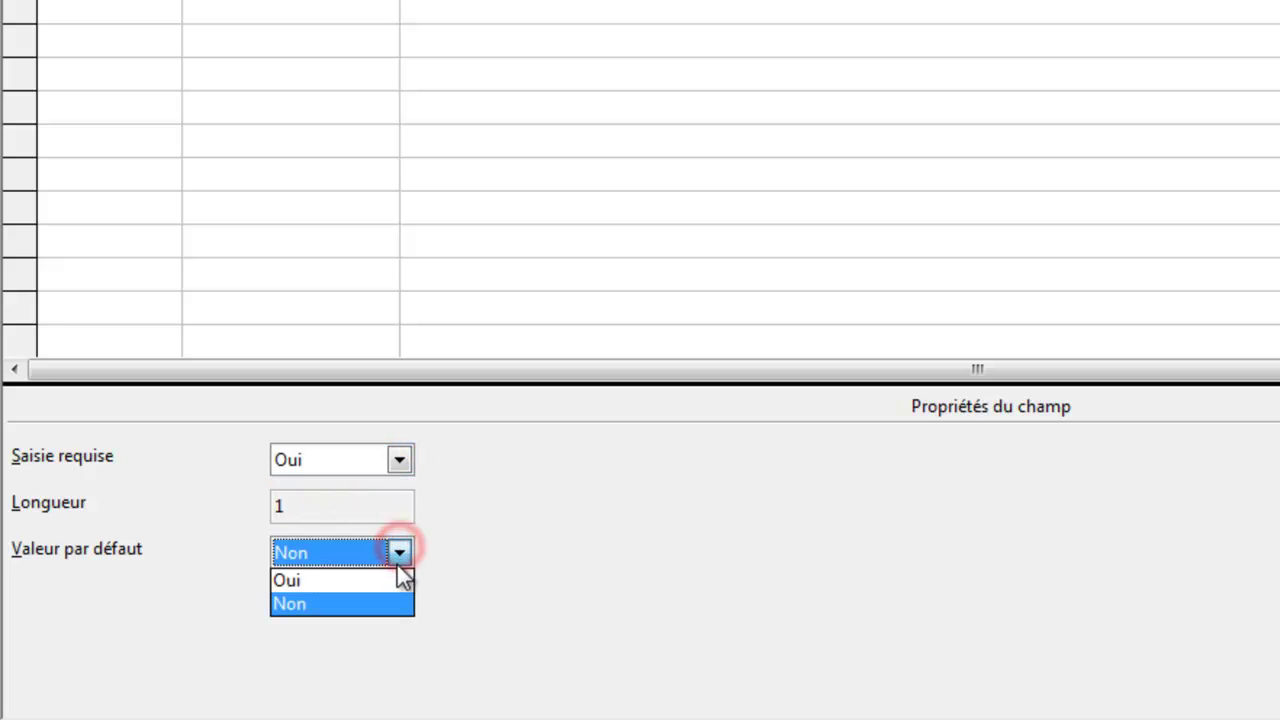
{"action": "left_click", "coordinate": [390, 580]}
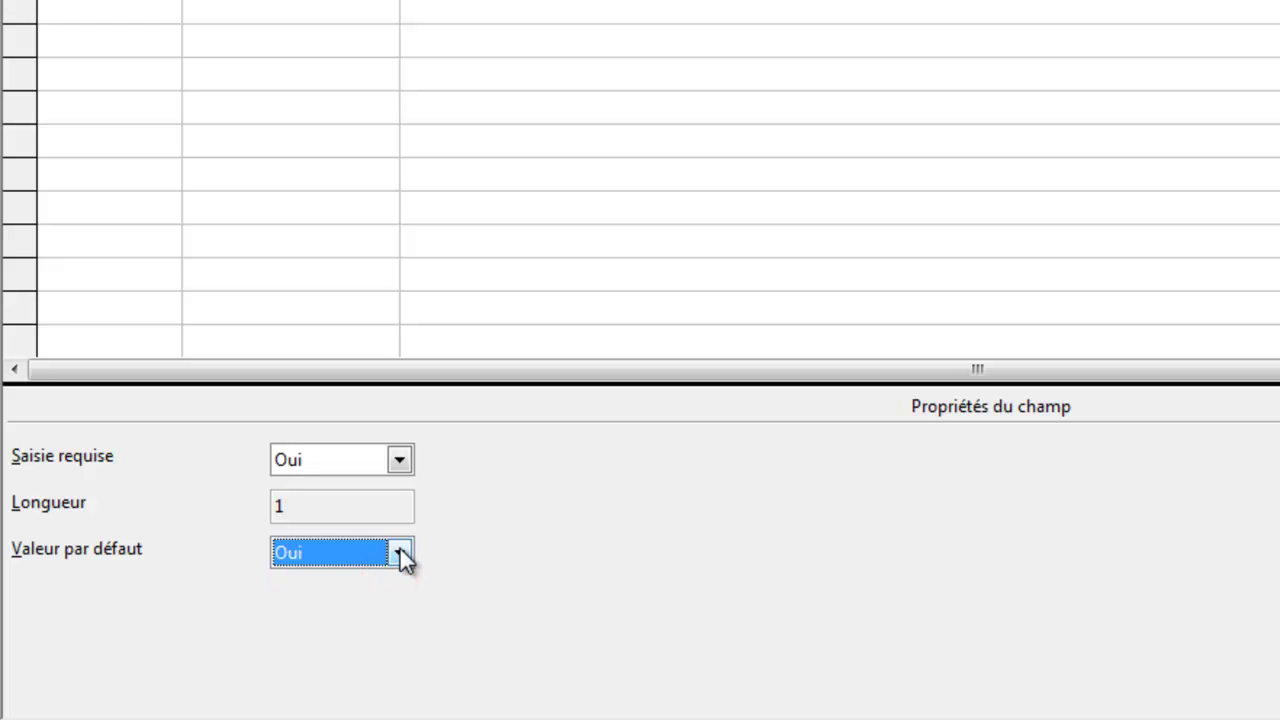
{"action": "left_click", "coordinate": [399, 552]}
{"action": "left_click", "coordinate": [382, 602]}
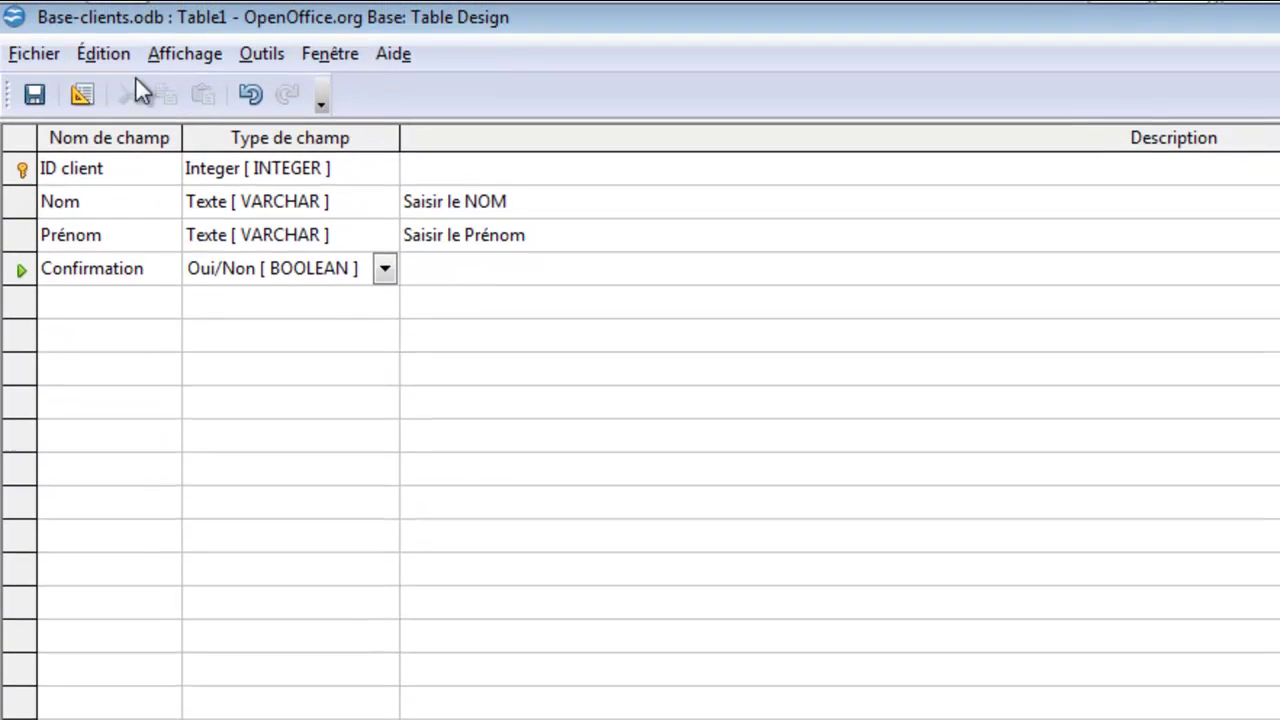
- Save the table as "Mode ébauche" and close the table design window
{"action": "left_click", "coordinate": [36, 94]}
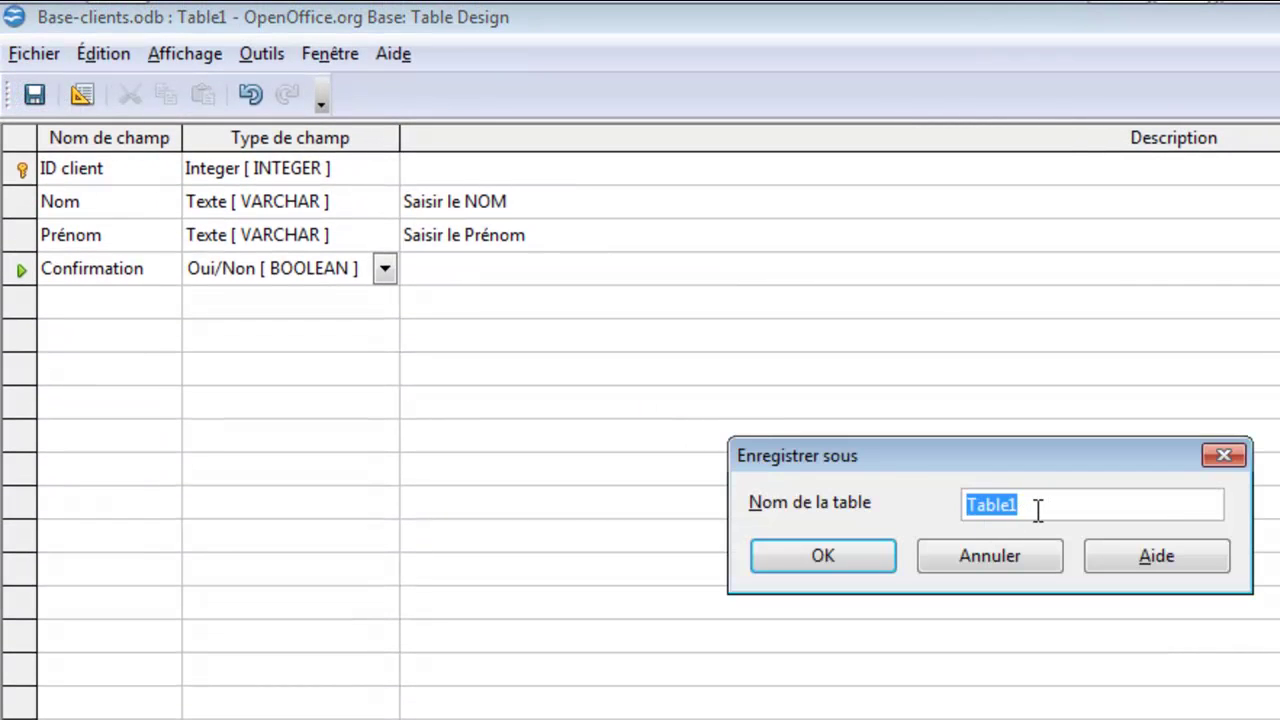
{"action": "type", "text": "Mode ébauche"}
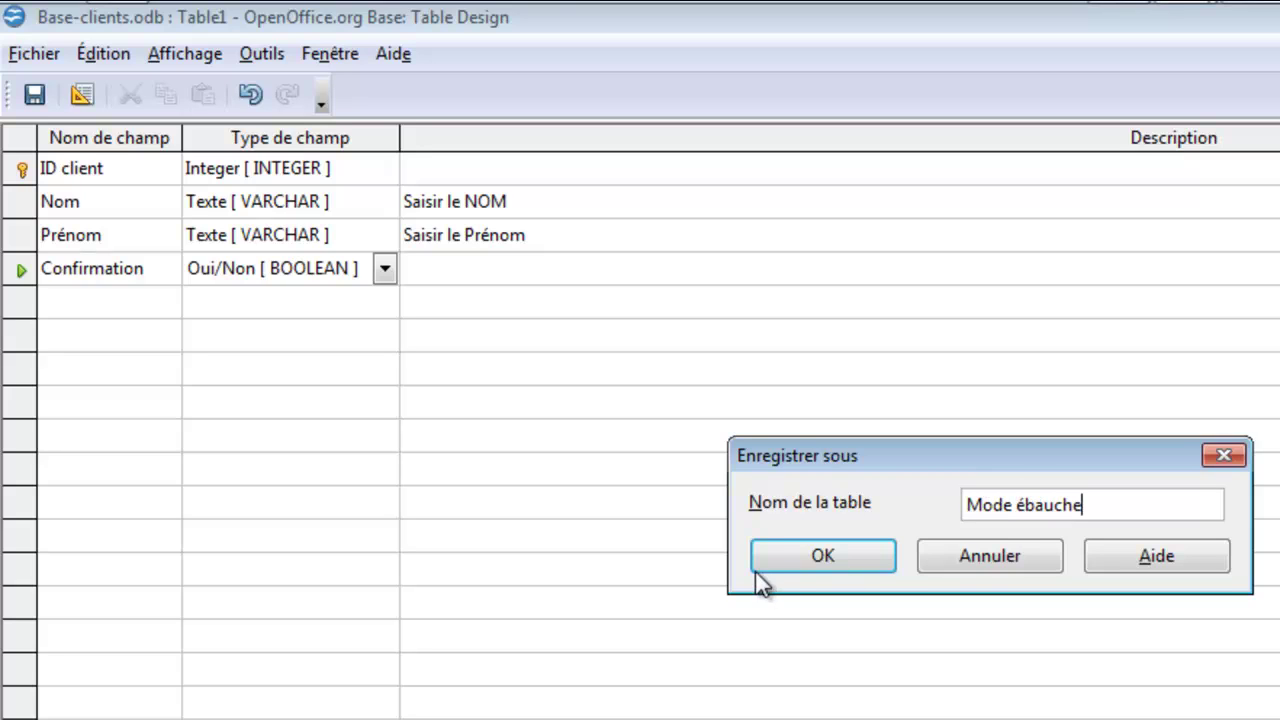
{"action": "left_click", "coordinate": [786, 560]}
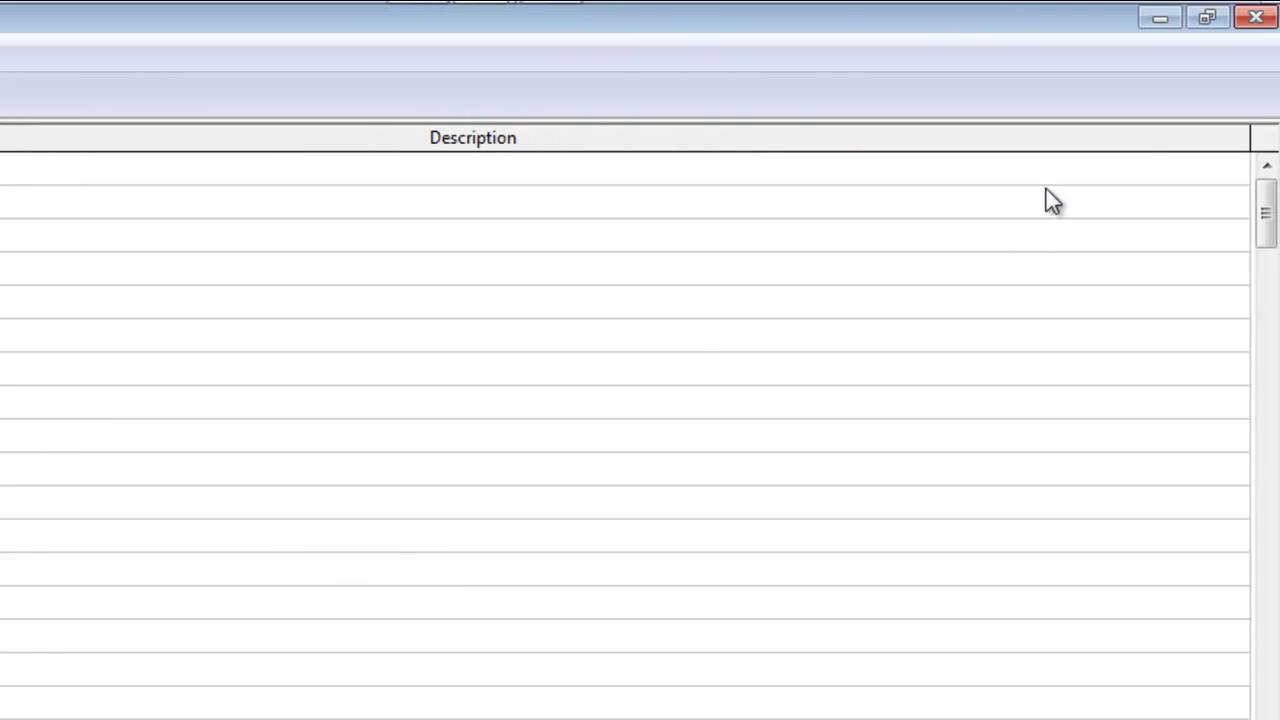
{"action": "left_click", "coordinate": [1253, 15]}
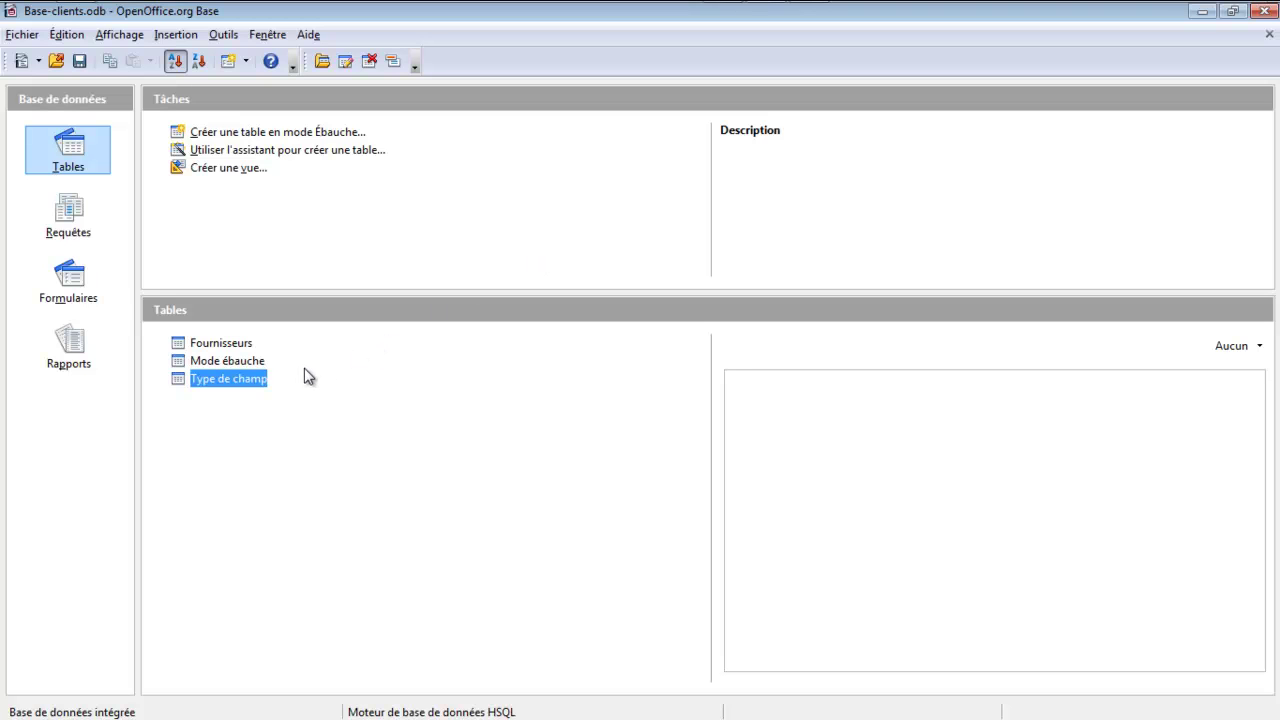
- Open the Mode ébauche table and add a first record with the client's surname, first name and Confirmation ticked
{"action": "double_click", "coordinate": [229, 361]}
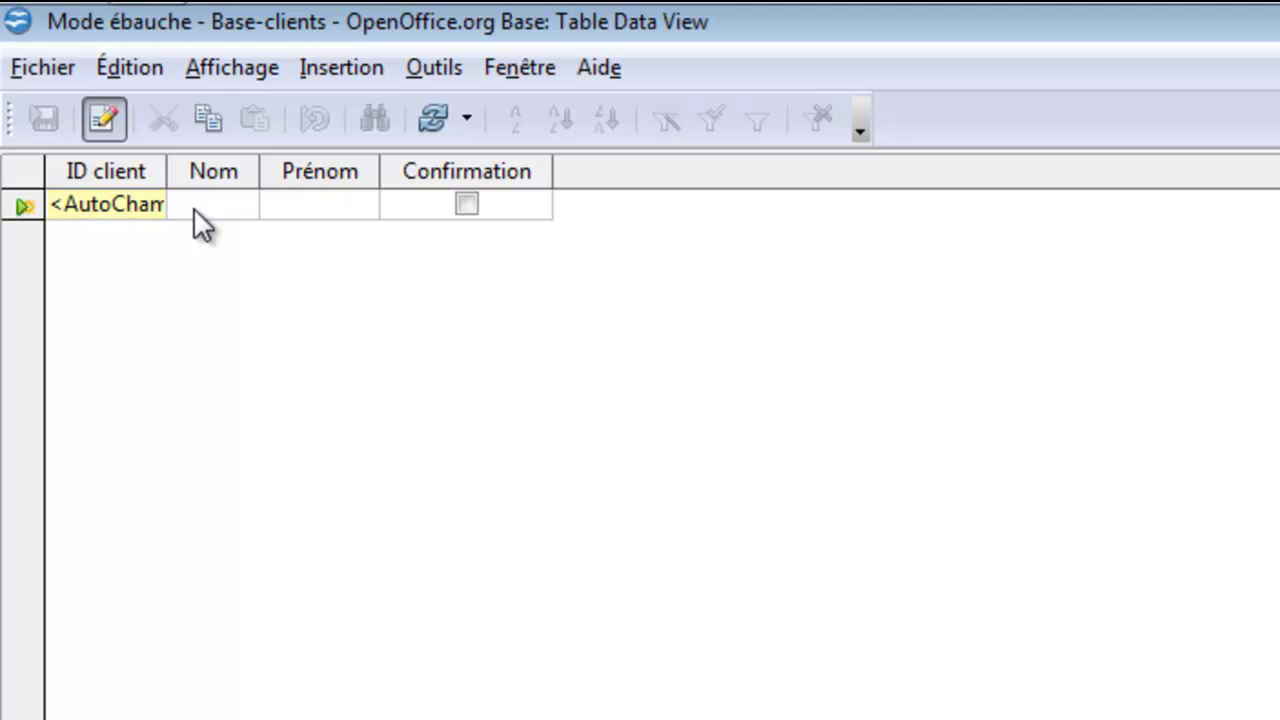
{"action": "left_click", "coordinate": [194, 207]}
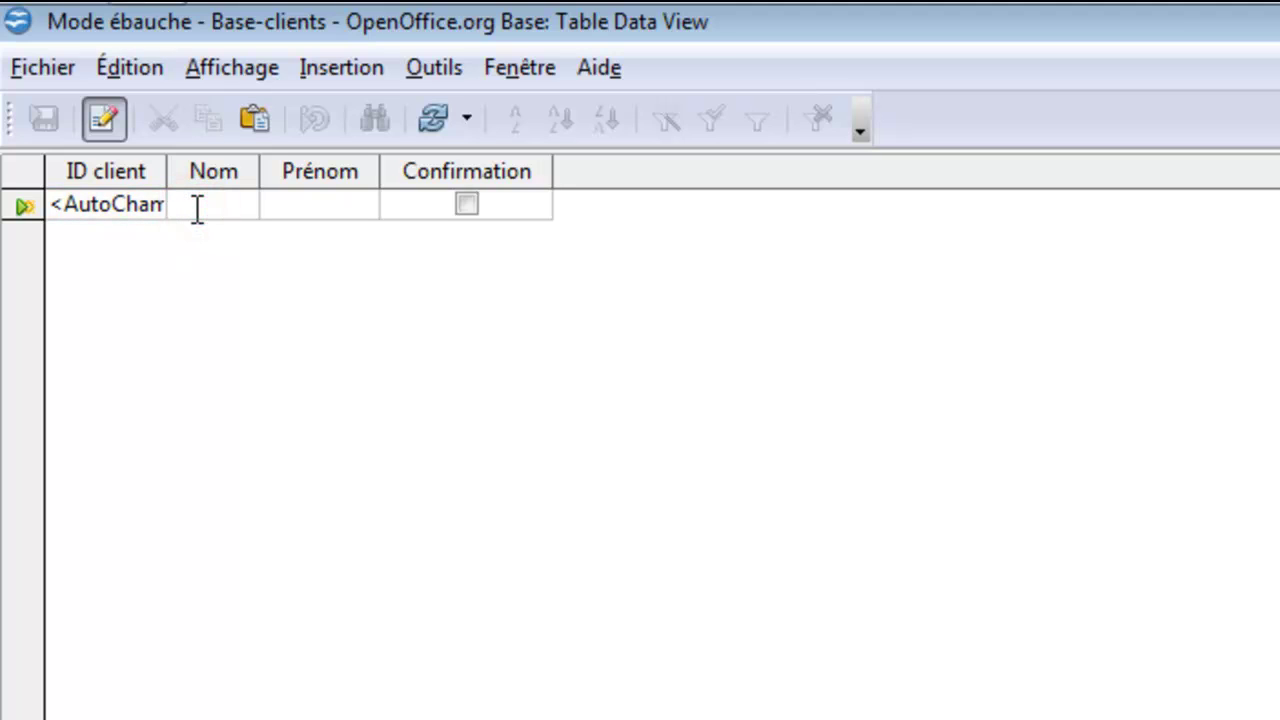
{"action": "type", "text": "DUBOIS"}
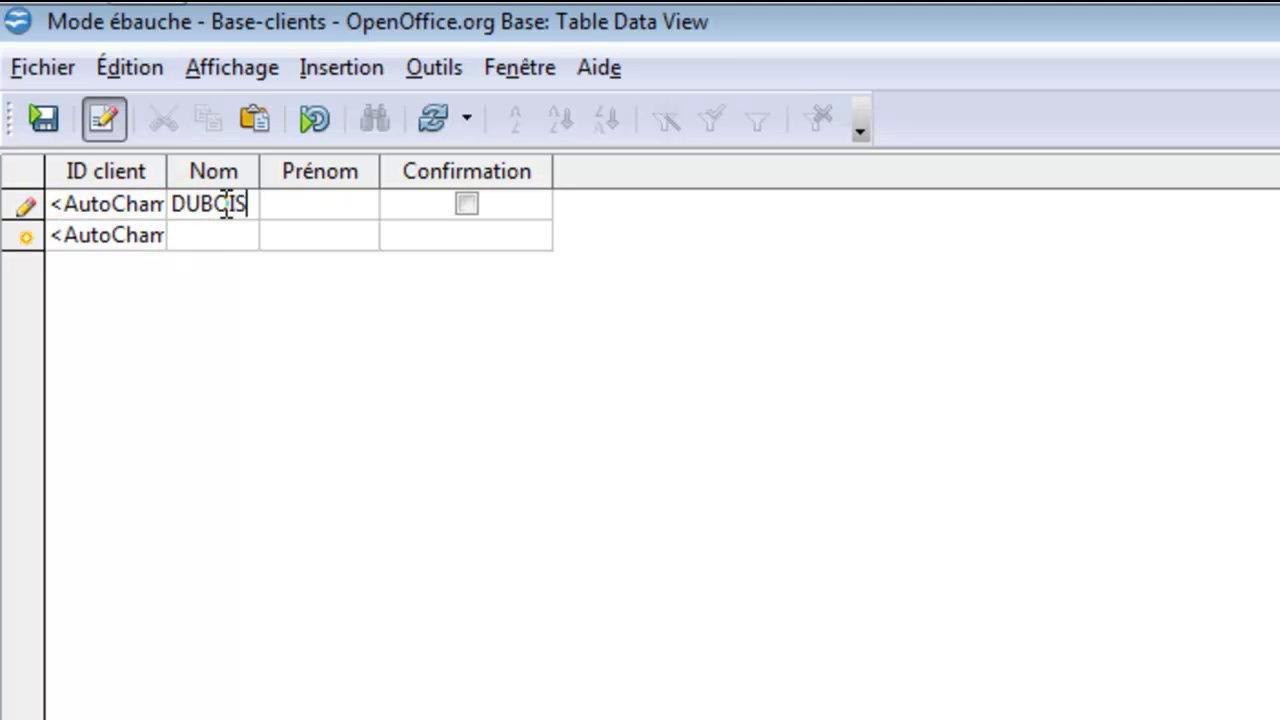
{"action": "key", "text": "Tab"}
{"action": "type", "text": "Murielle"}
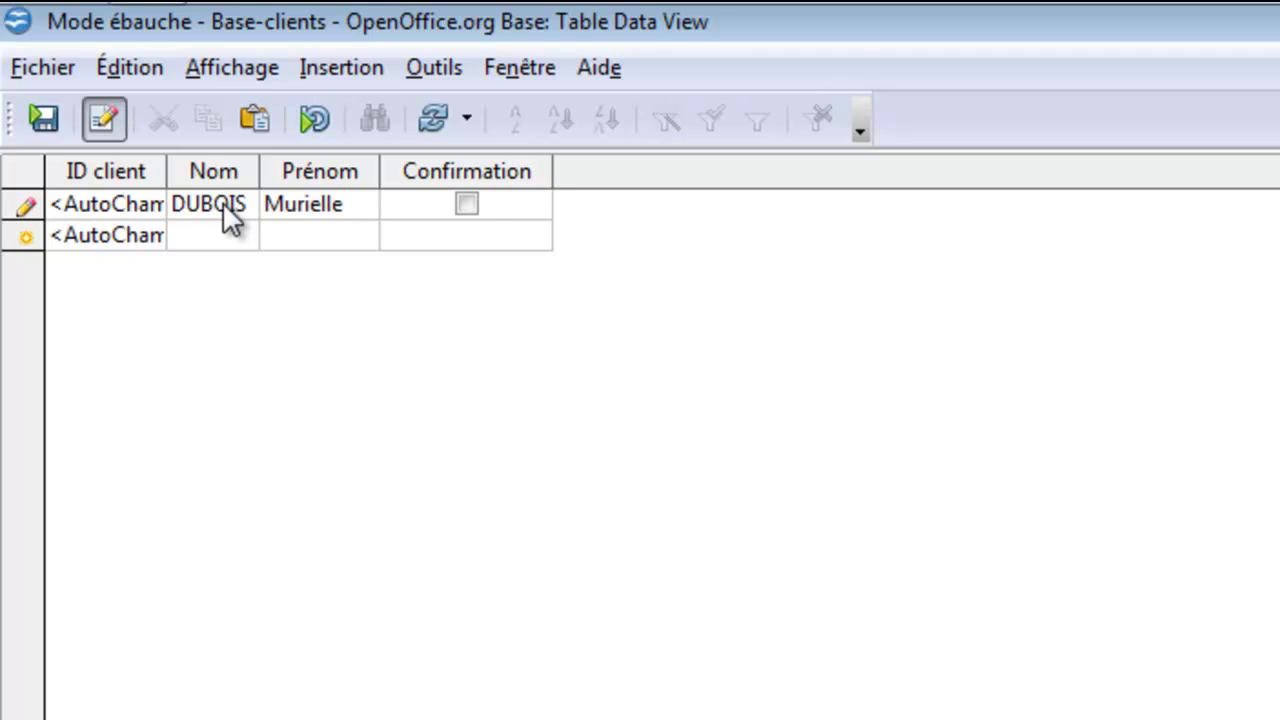
{"action": "left_click", "coordinate": [469, 205]}
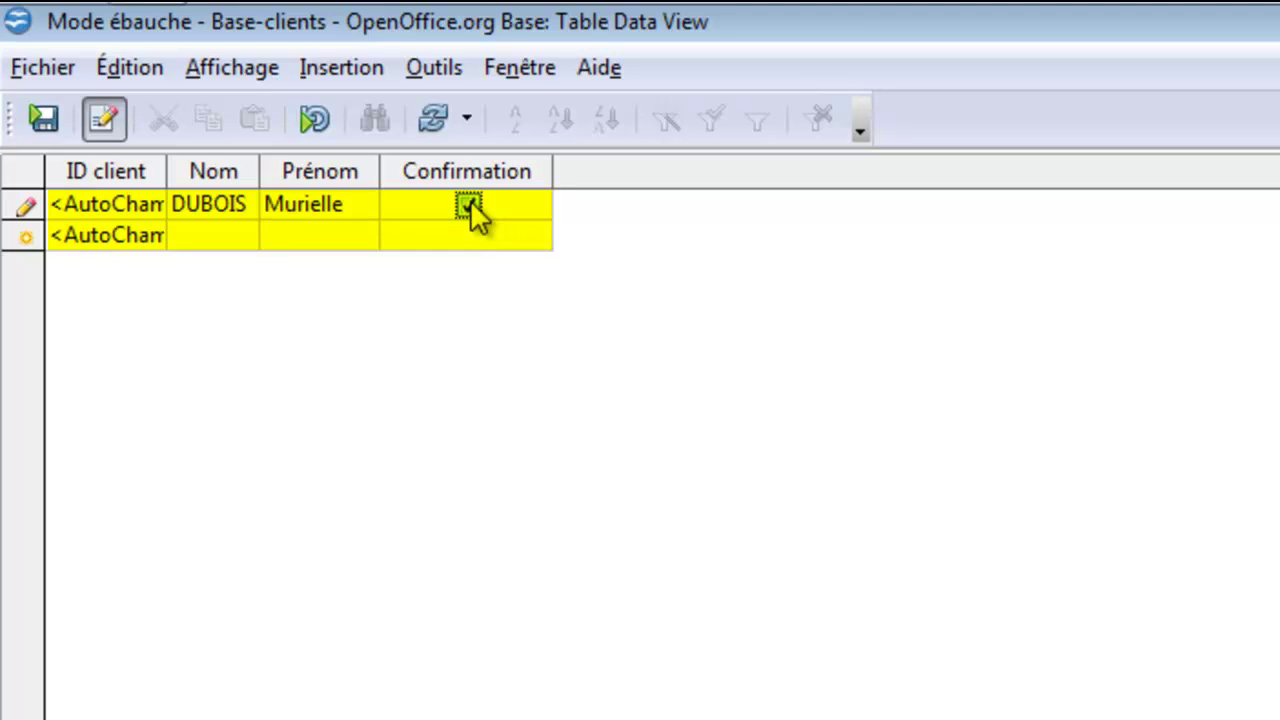
{"action": "left_click", "coordinate": [212, 234]}
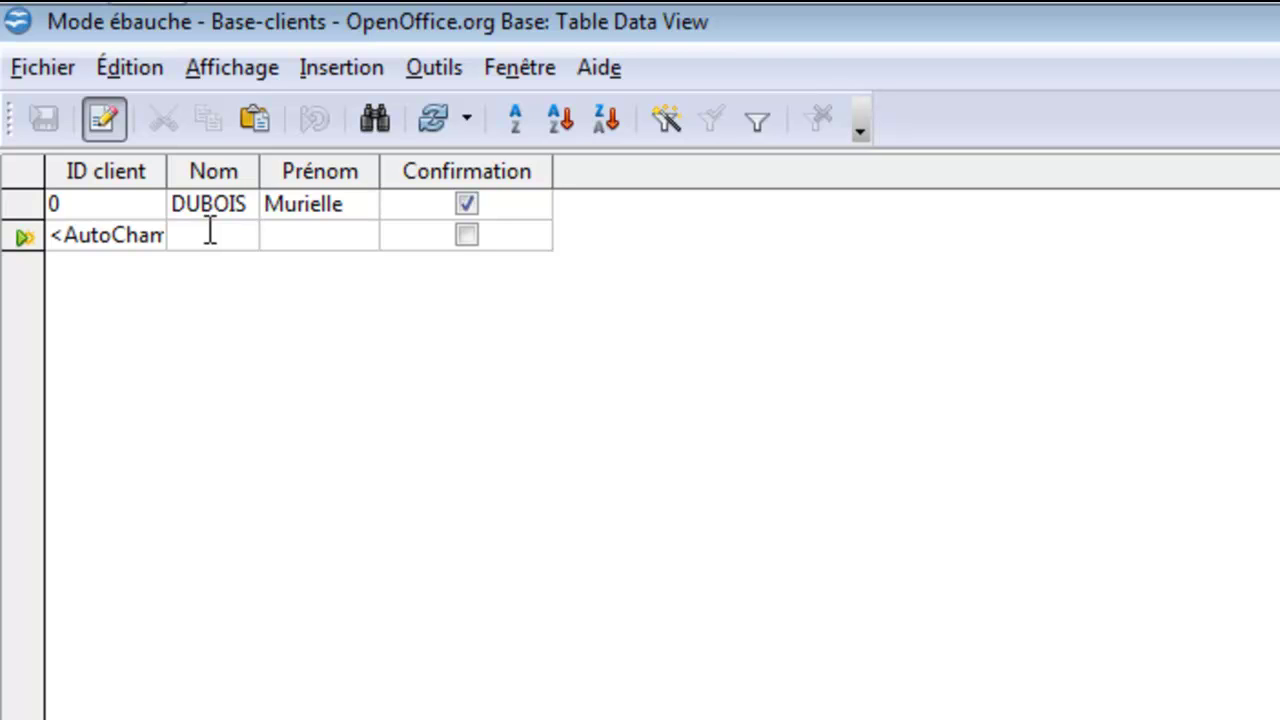
- Set the ID client of the first record to 1 and commit the change
{"action": "left_click", "coordinate": [117, 203]}
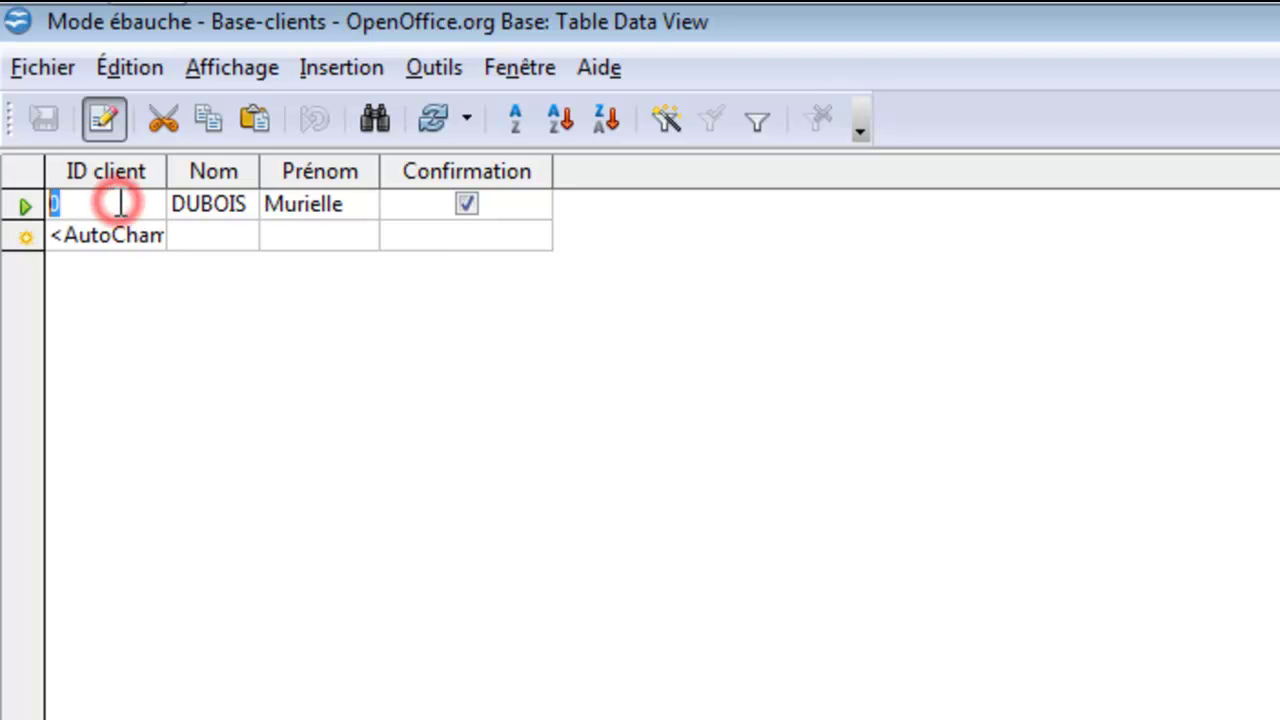
{"action": "type", "text": "1"}
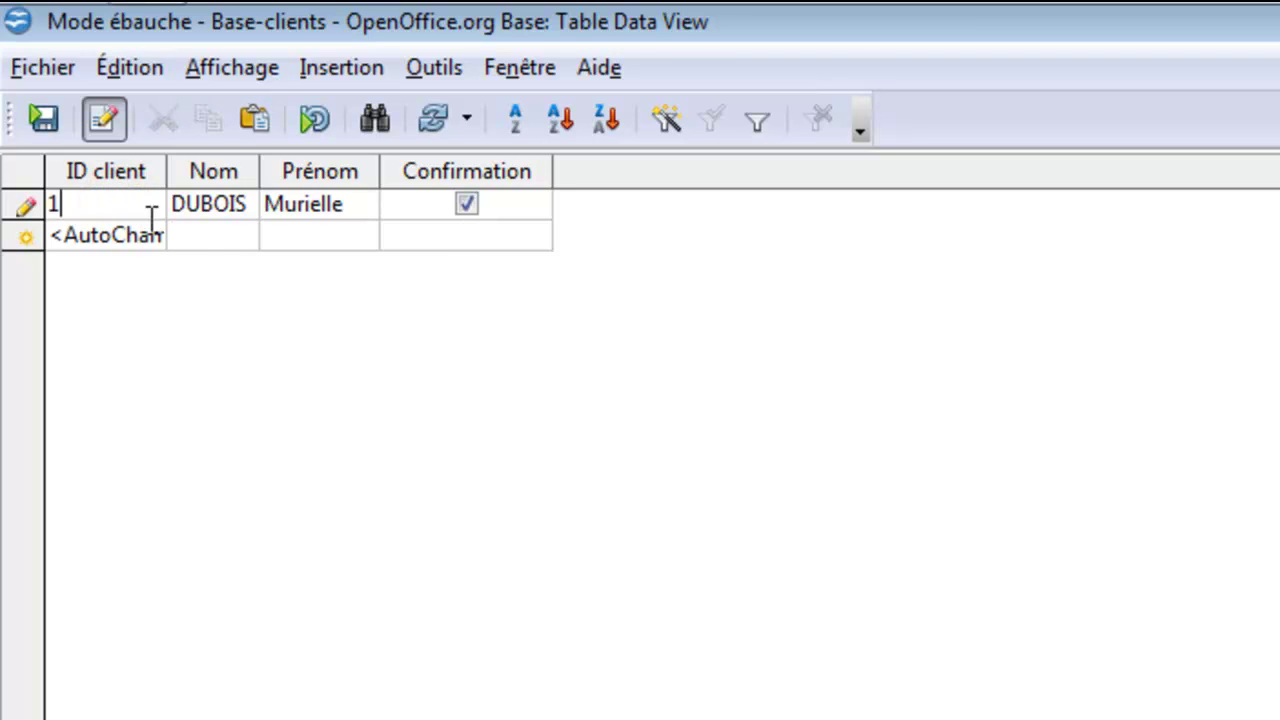
{"action": "left_click", "coordinate": [200, 237]}
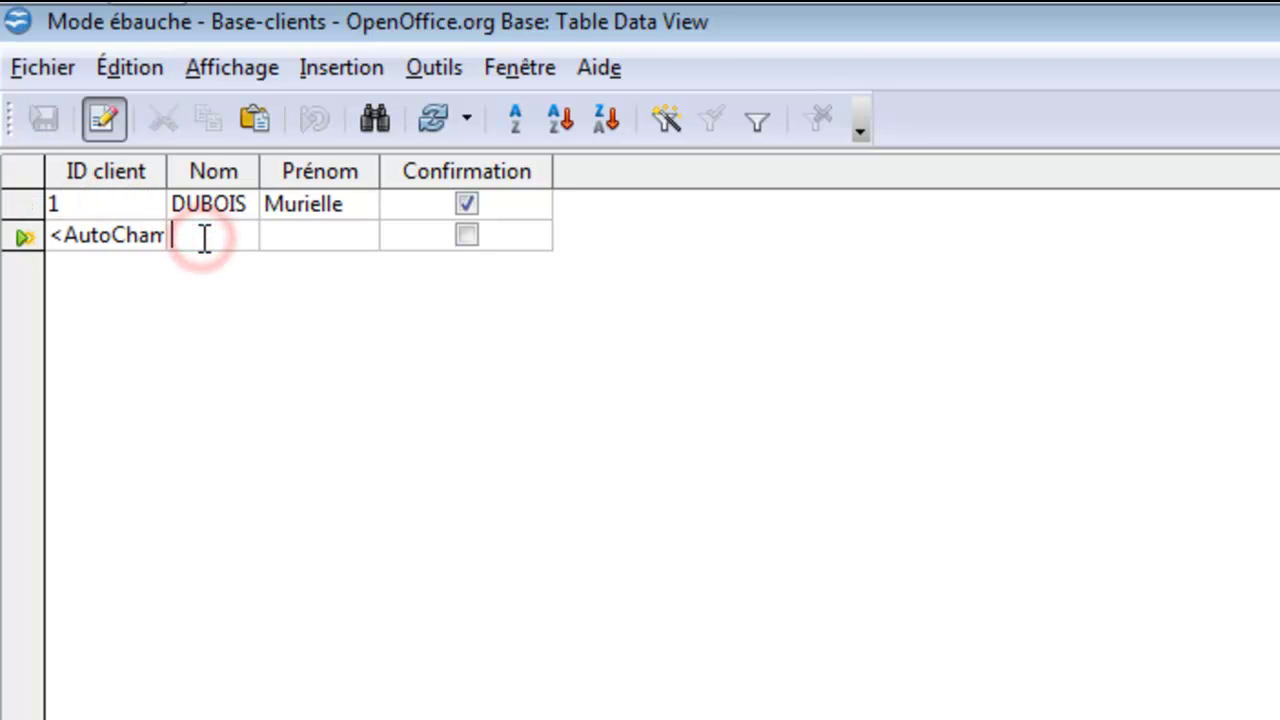
- Add a second record with the client's surname and first name, leaving Confirmation unticked
{"action": "type", "text": "DUPONT"}
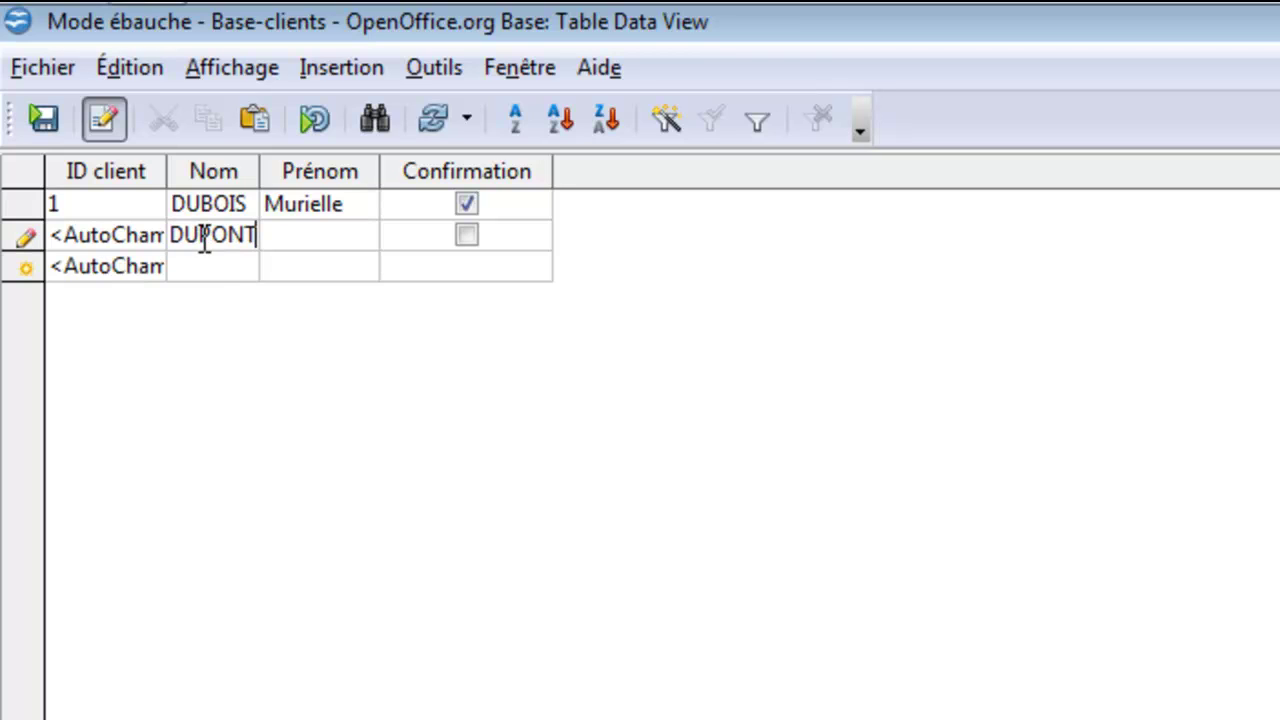
{"action": "key", "text": "Tab"}
{"action": "type", "text": "Julien"}
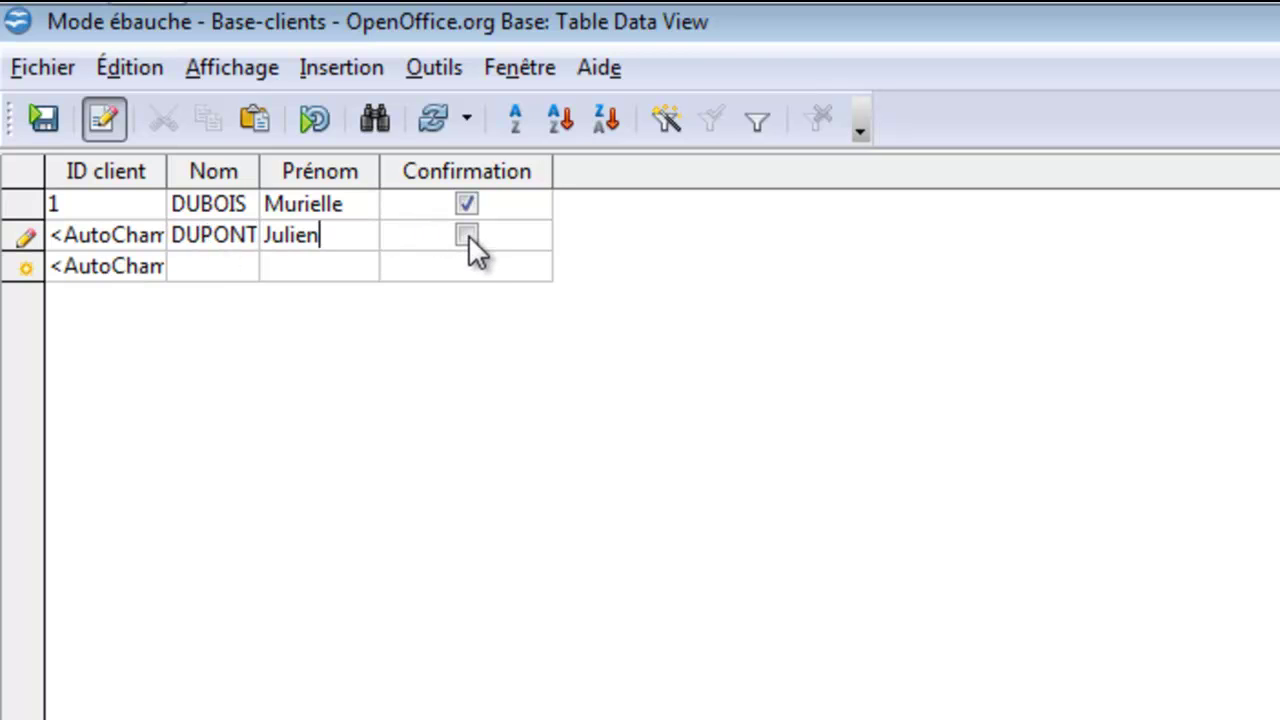
{"action": "left_click", "coordinate": [232, 262]}
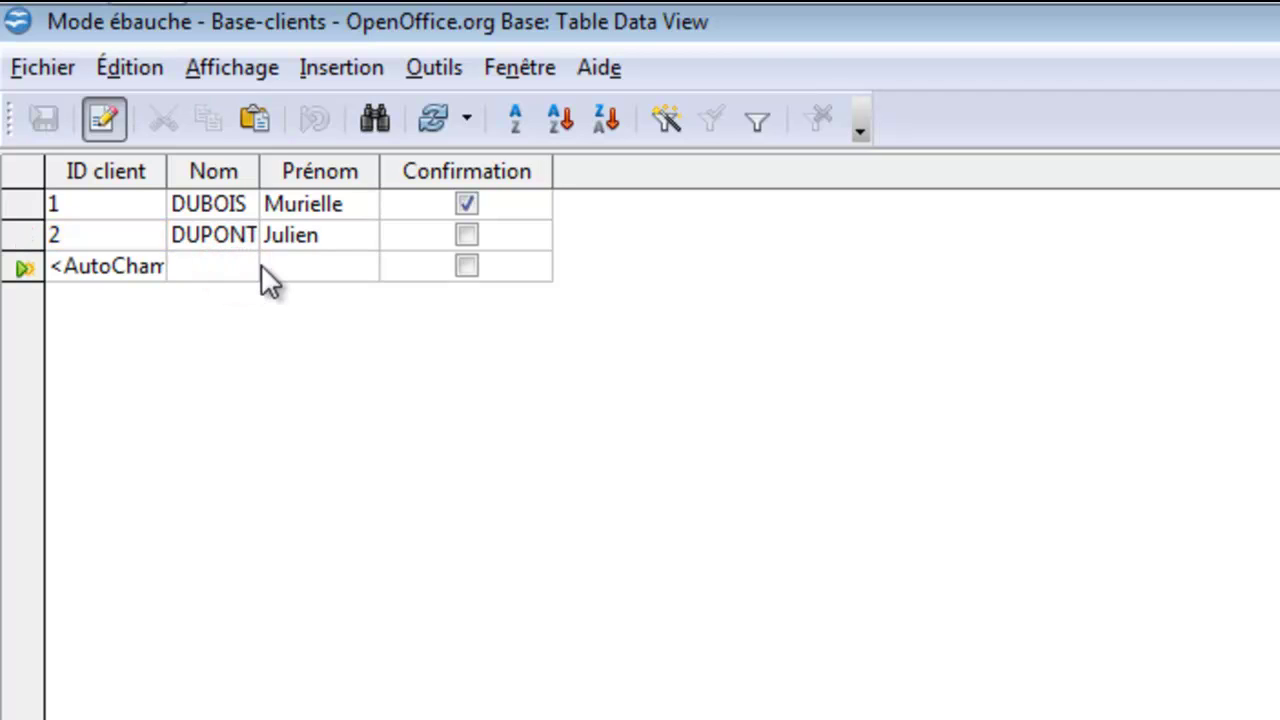
- Add a third record with the client's surname and first name, and tick Confirmation
{"action": "type", "text": "LEFEBVRE"}
{"action": "left_click", "coordinate": [303, 265]}
{"action": "type", "text": "Julie"}
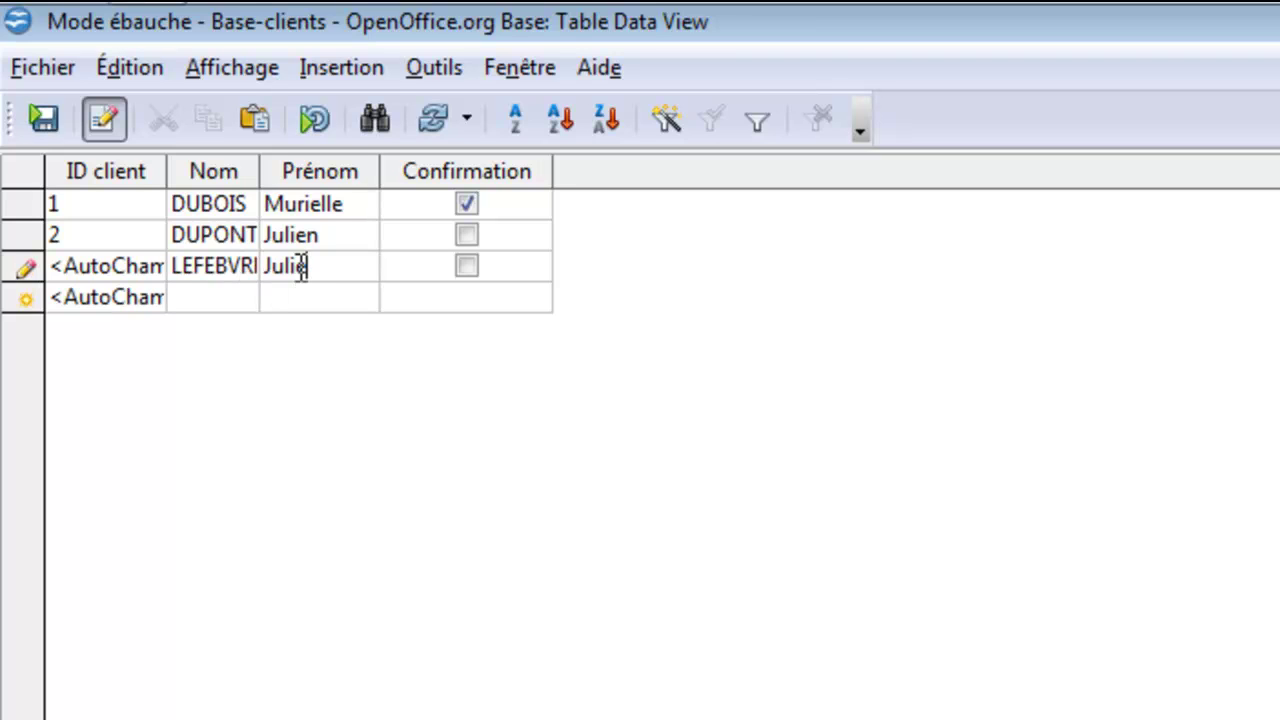
{"action": "left_click", "coordinate": [466, 265]}
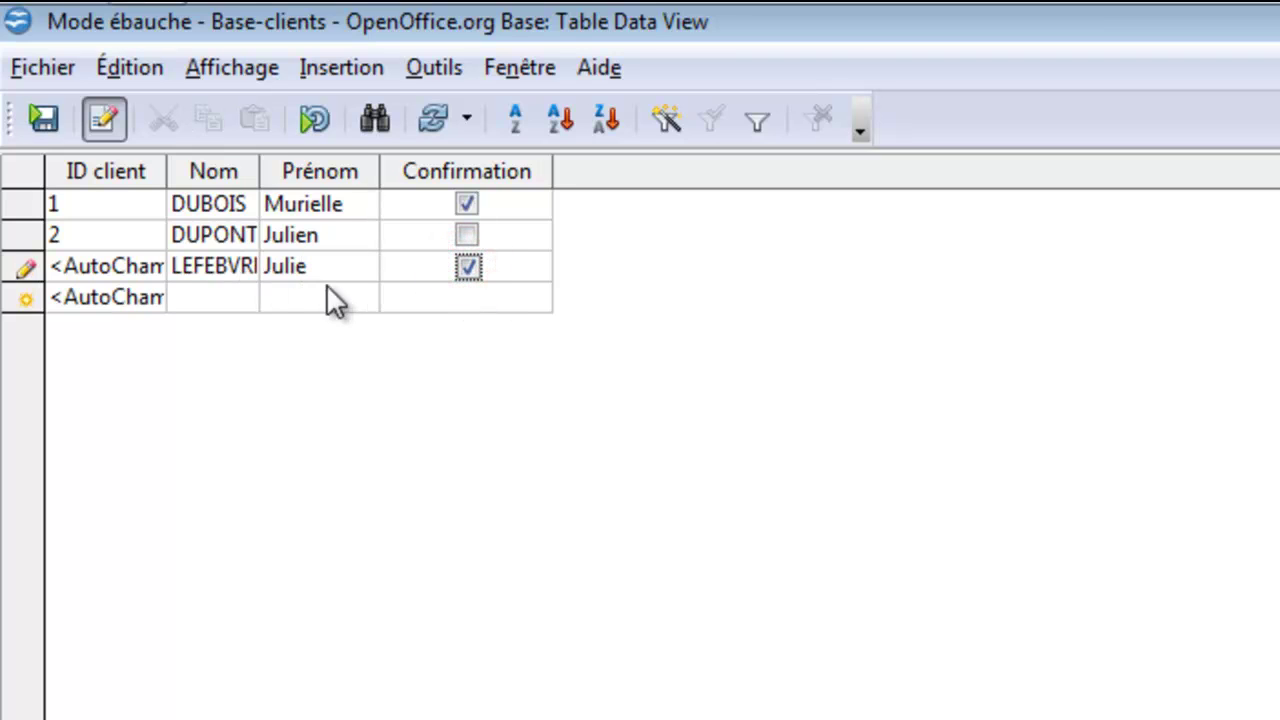
{"action": "left_click", "coordinate": [237, 298]}
- Widen the Nom and Prénom columns of the table data view
{"action": "left_click_drag", "start_coordinate": [259, 174], "coordinate": [313, 175]}
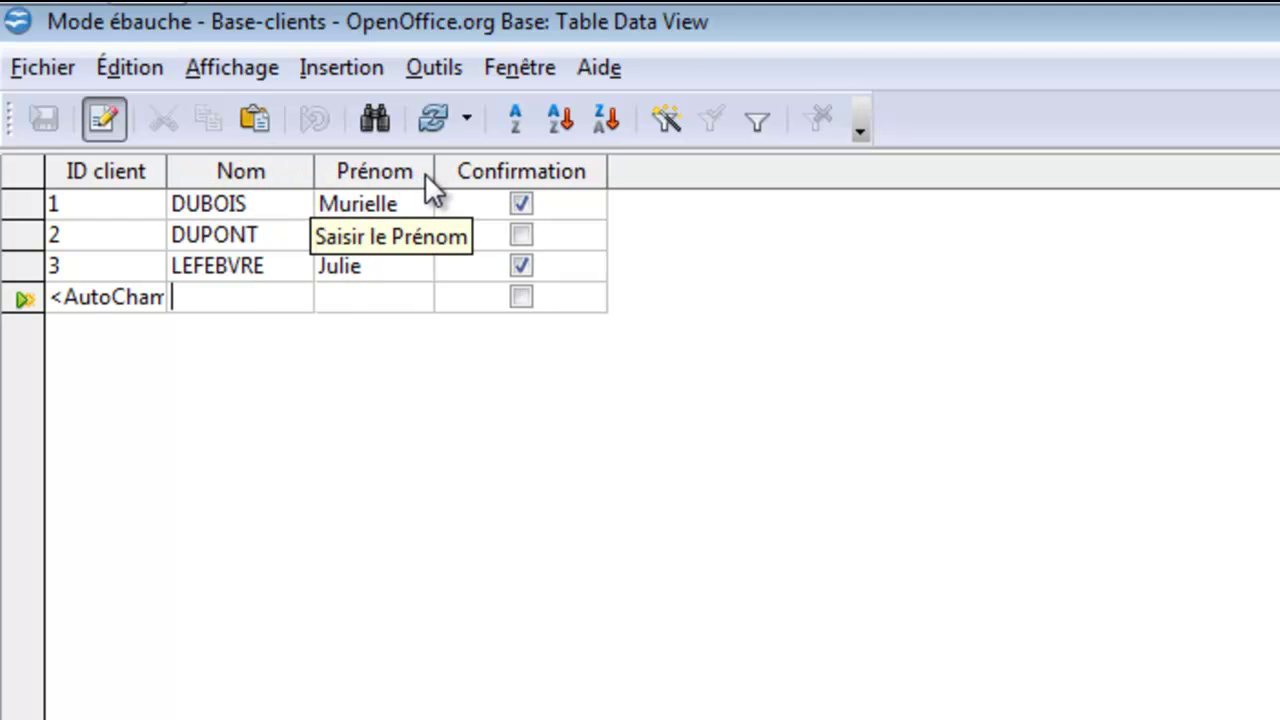
{"action": "left_click_drag", "start_coordinate": [432, 174], "coordinate": [467, 177]}
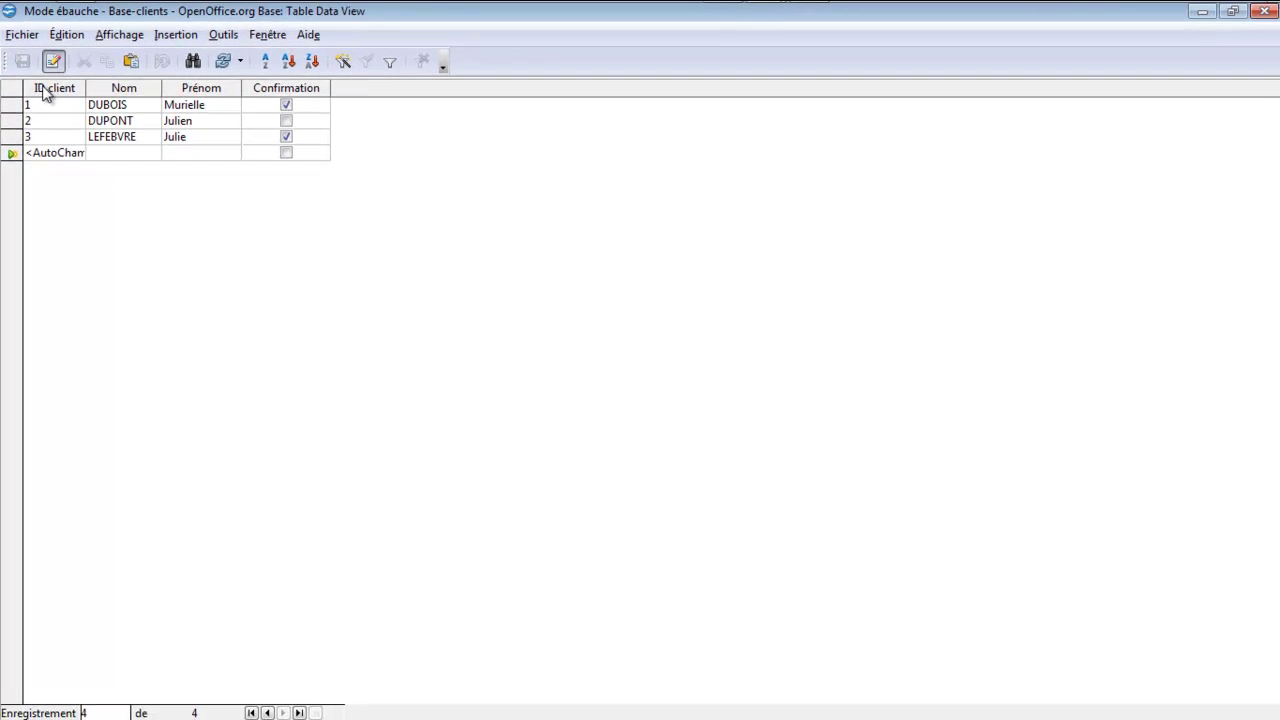
- Close the table data view and reopen the Mode ébauche table in design mode for modification
{"action": "left_click", "coordinate": [1264, 11]}
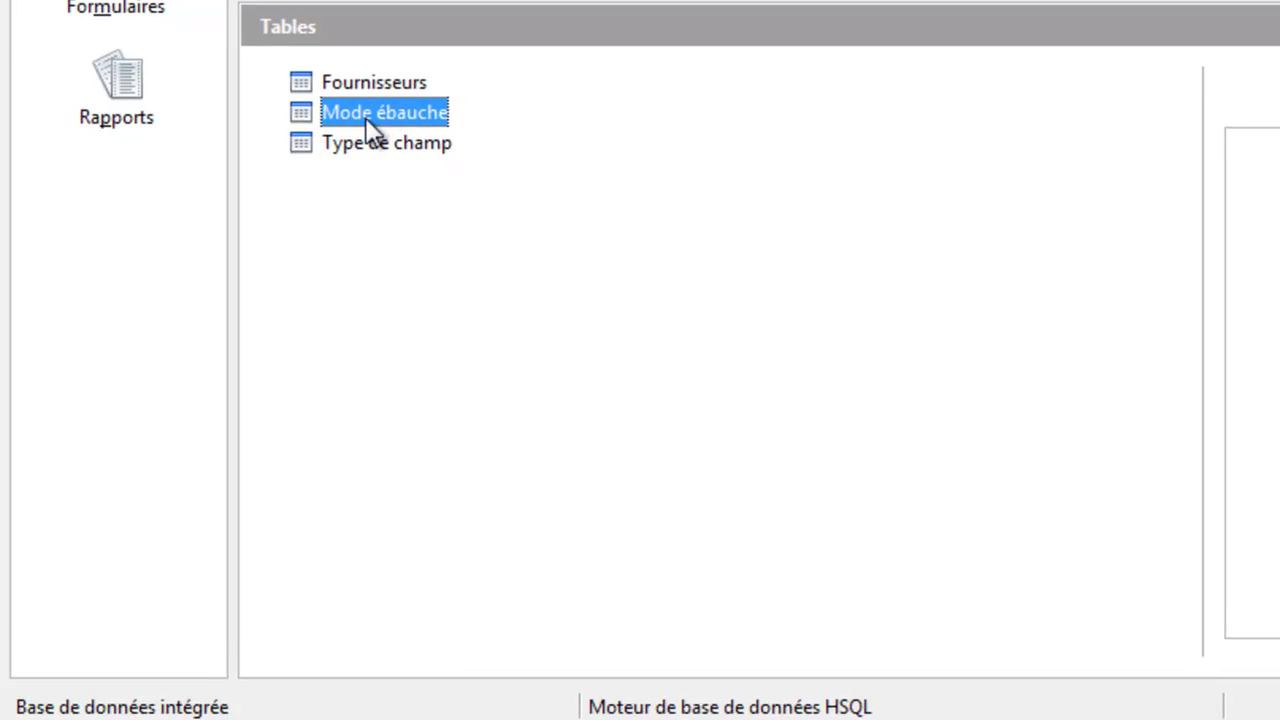
{"action": "right_click", "coordinate": [367, 118]}
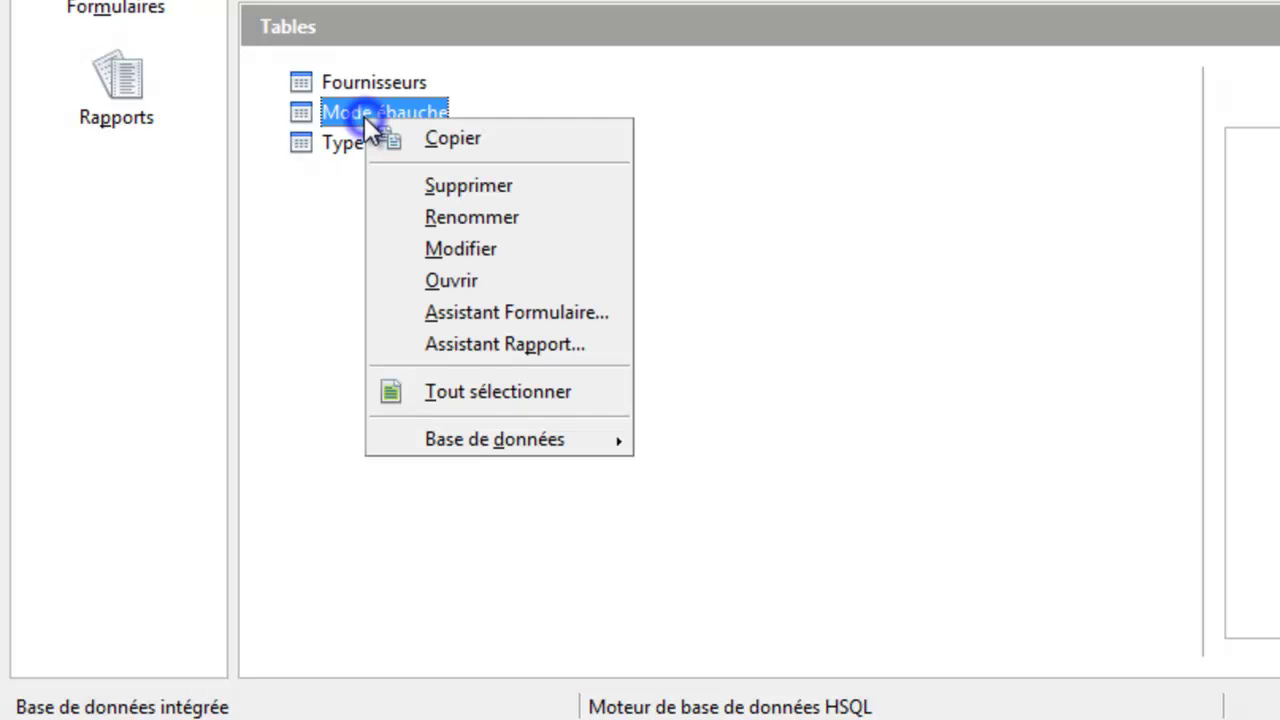
{"action": "left_click", "coordinate": [495, 248]}
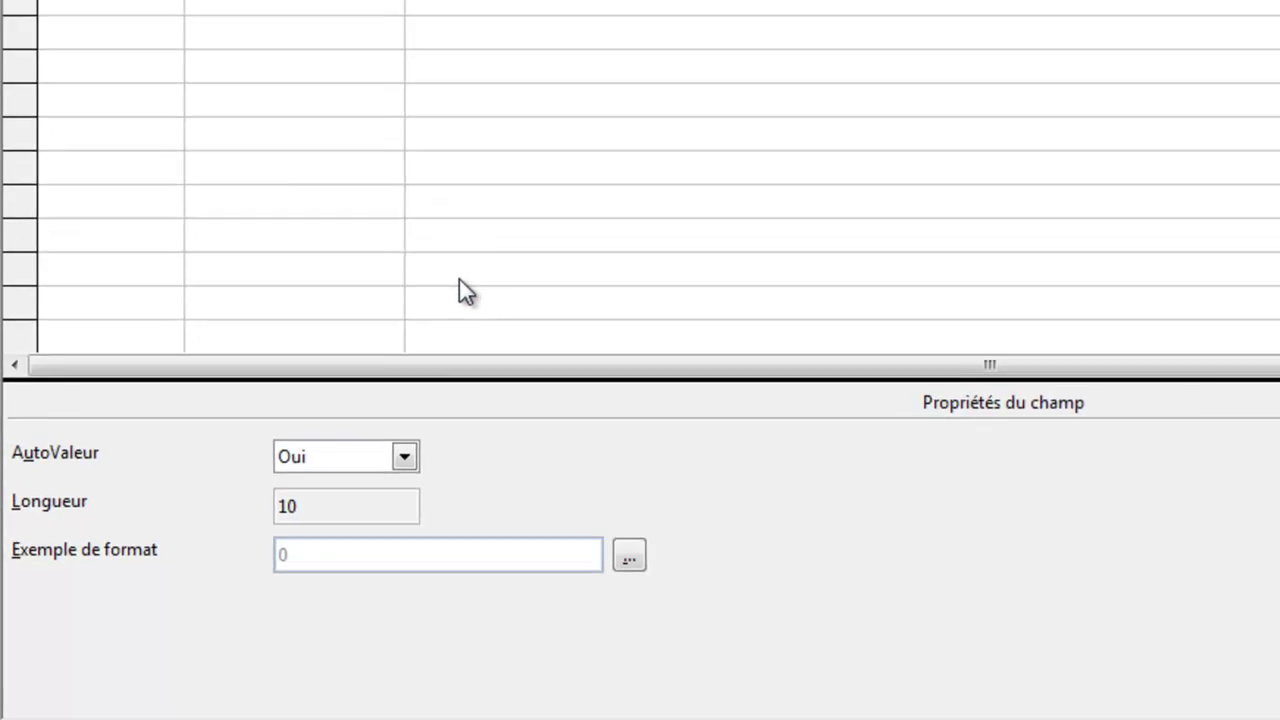